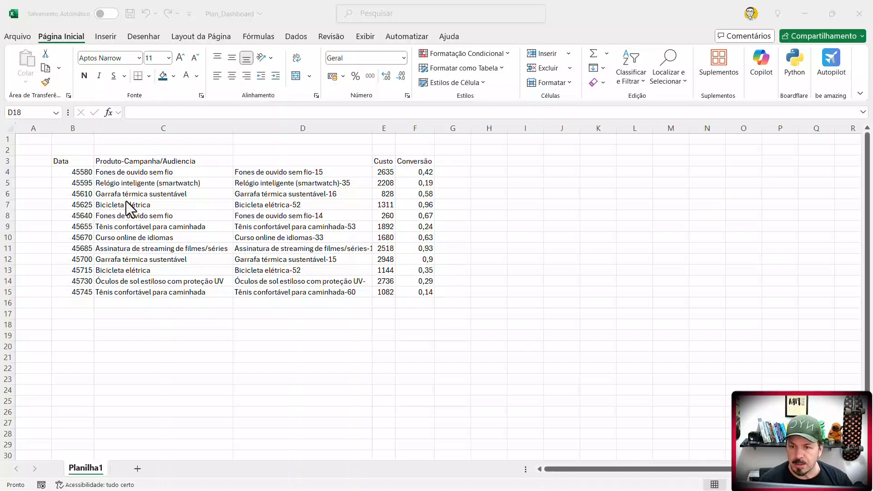
- Examine the sales table in B3:F15, particularly the date column and the two product columns
{"action": "left_click", "coordinate": [92, 182]}
{"action": "left_click", "coordinate": [74, 164]}
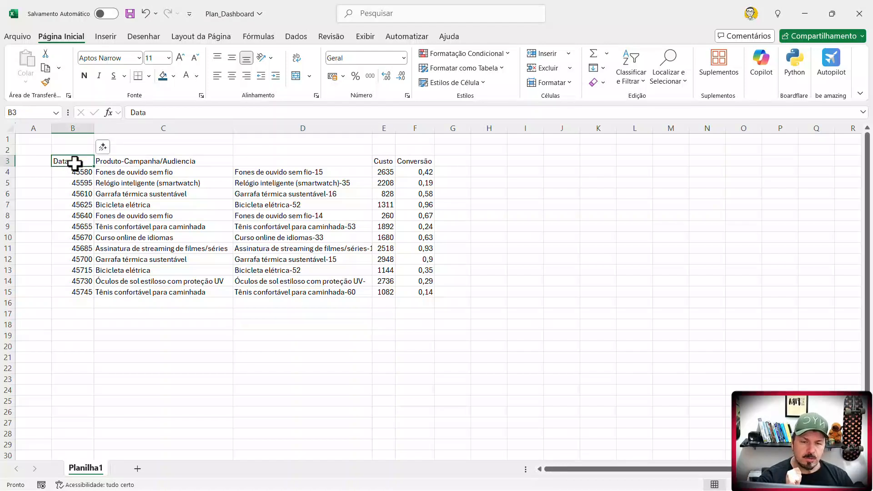
{"action": "left_click", "coordinate": [123, 337]}
{"action": "left_click_drag", "start_coordinate": [77, 166], "coordinate": [400, 289]}
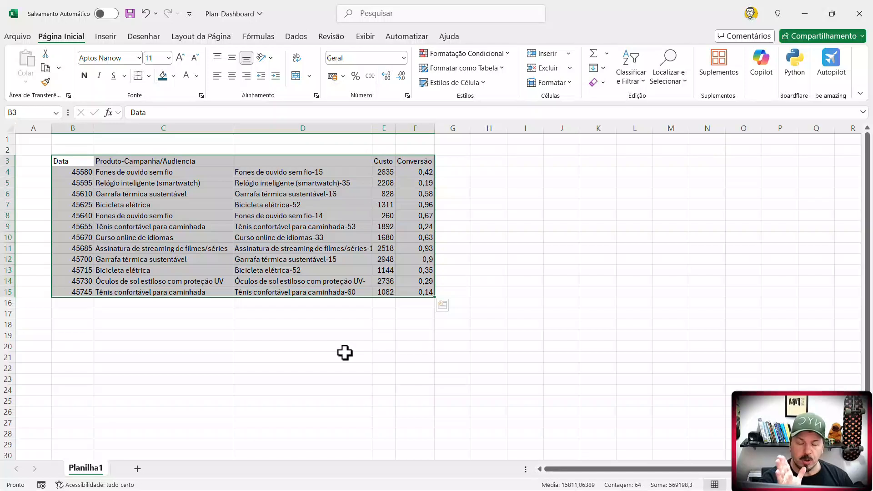
{"action": "left_click", "coordinate": [289, 337]}
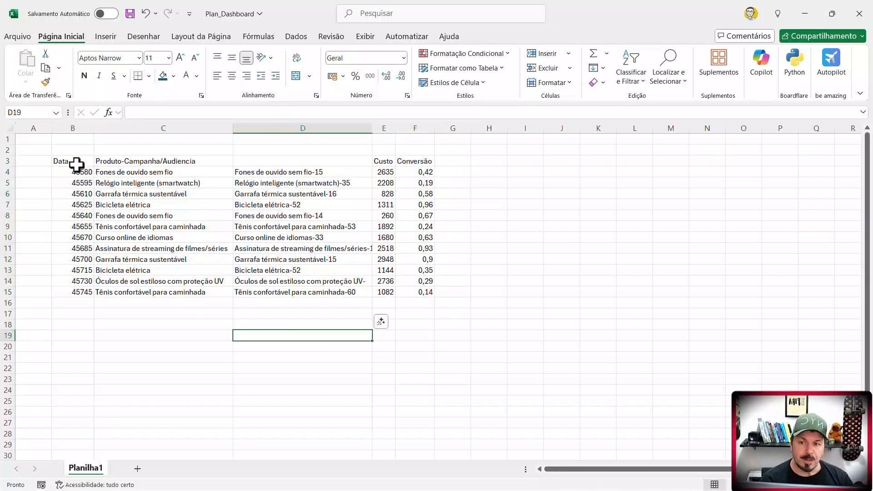
{"action": "left_click_drag", "start_coordinate": [75, 162], "coordinate": [411, 292]}
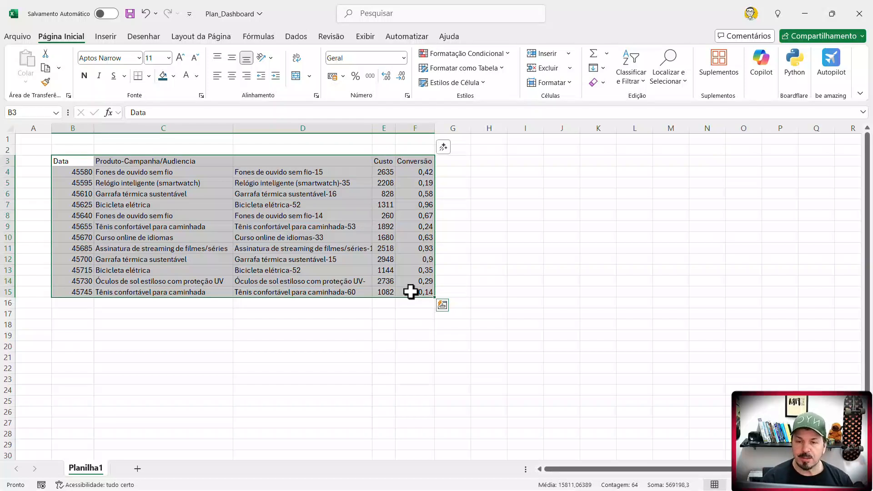
{"action": "left_click", "coordinate": [291, 326]}
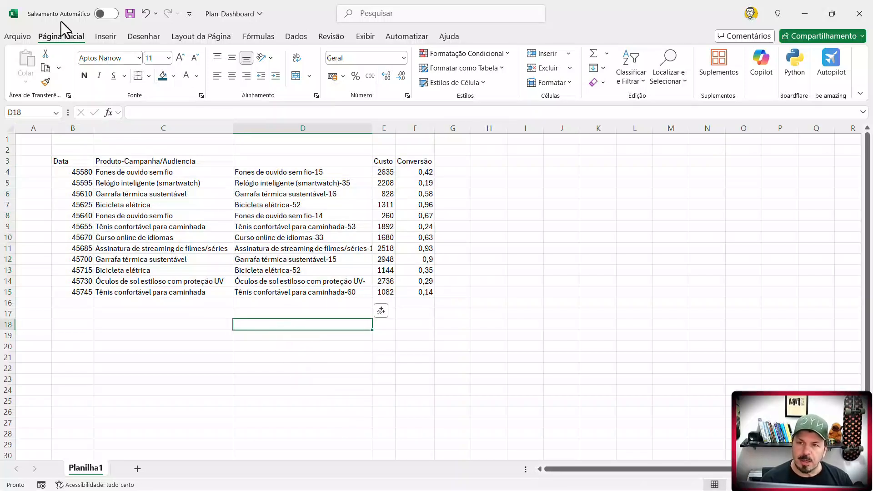
{"action": "key", "text": "alt+Tab"}
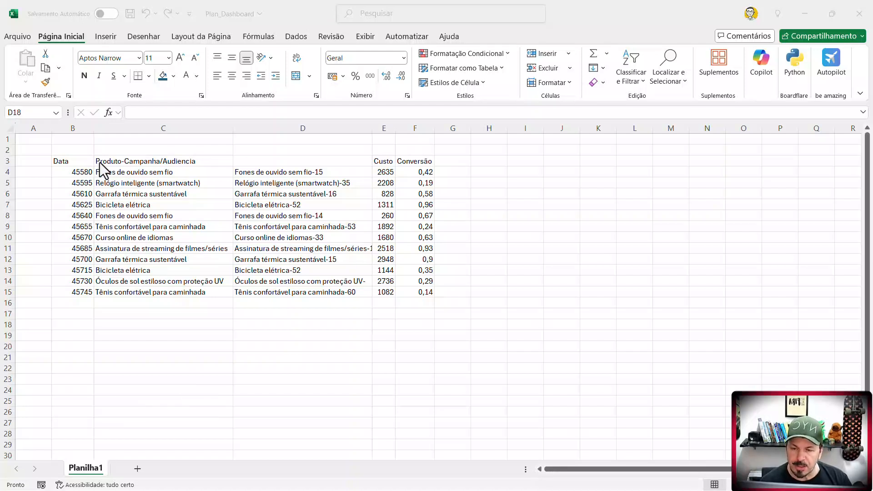
{"action": "left_click", "coordinate": [136, 173]}
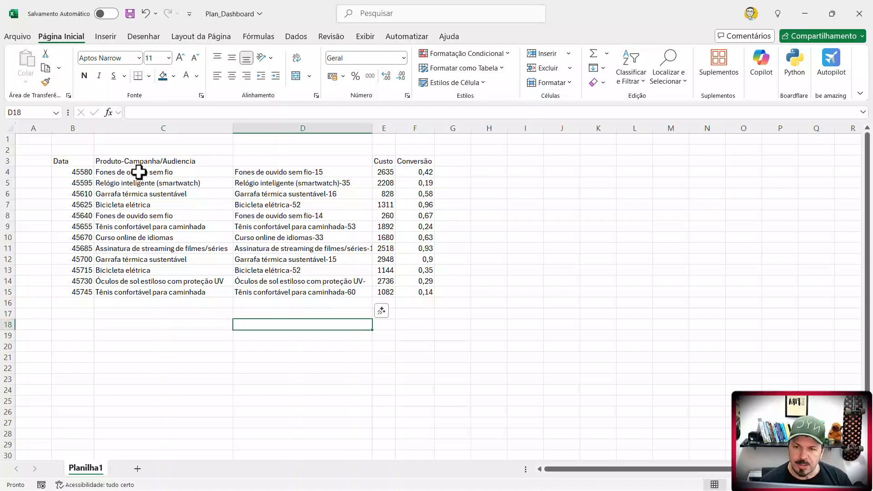
{"action": "left_click_drag", "start_coordinate": [136, 173], "coordinate": [146, 300]}
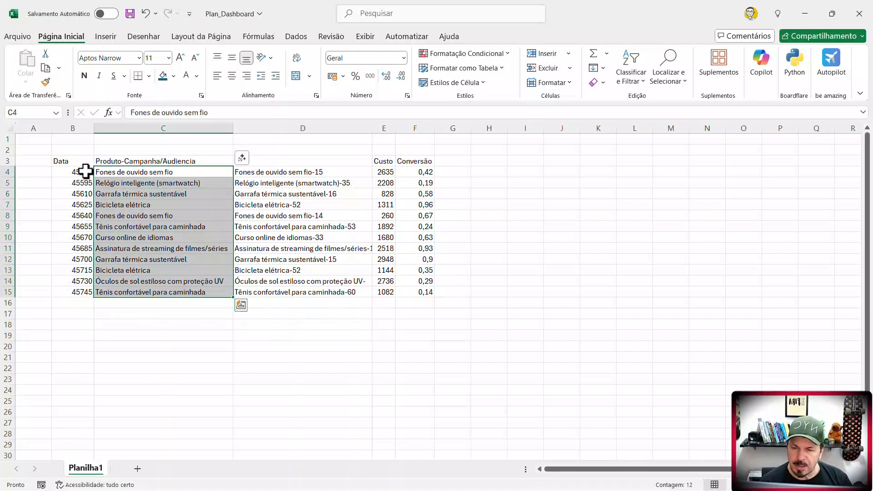
{"action": "left_click_drag", "start_coordinate": [84, 172], "coordinate": [86, 294]}
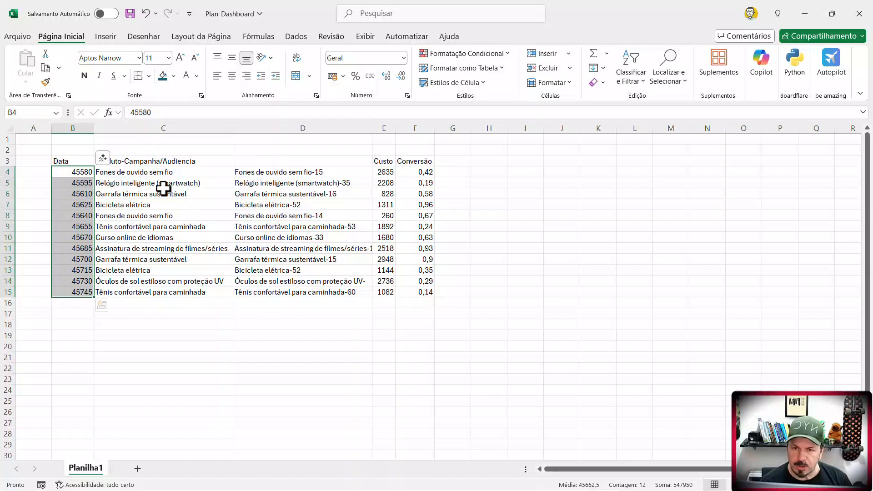
{"action": "left_click_drag", "start_coordinate": [166, 174], "coordinate": [164, 289]}
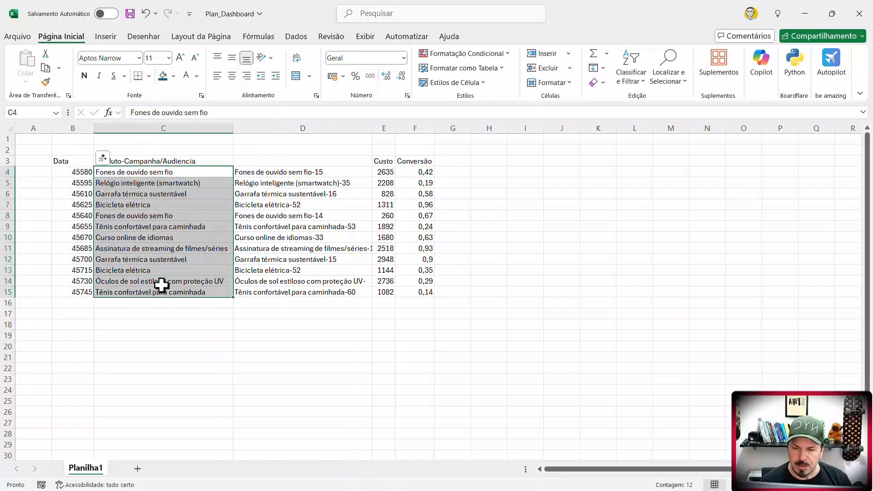
{"action": "left_click", "coordinate": [288, 174]}
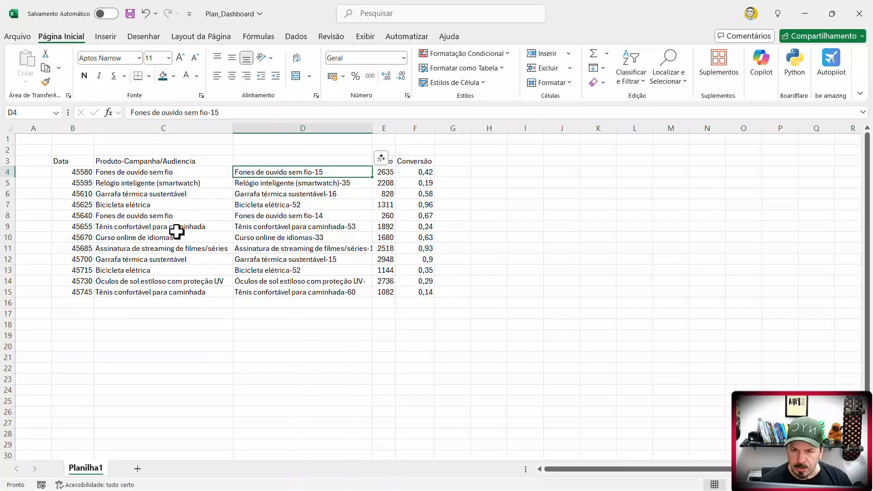
- Move the heading "Produto-Campanha/Audiencia" from C3 to D3, above the product names with numeric suffixes
{"action": "left_click", "coordinate": [168, 160]}
{"action": "left_click", "coordinate": [298, 174]}
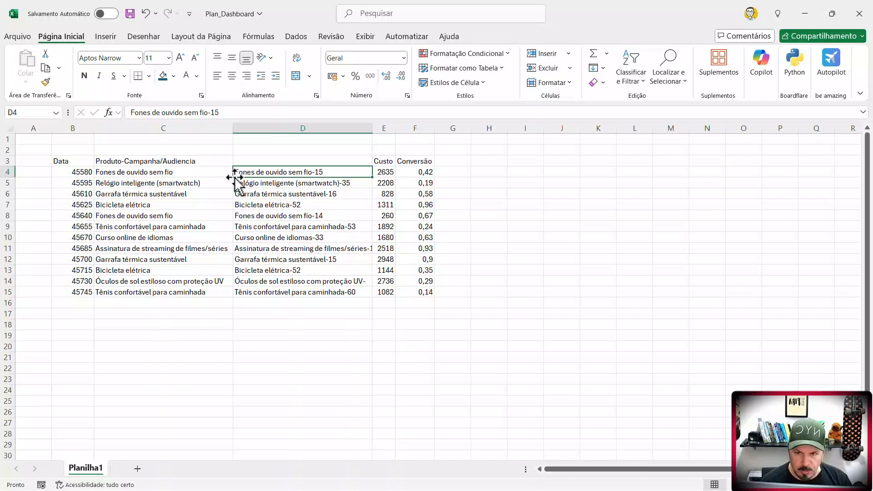
{"action": "left_click", "coordinate": [183, 161]}
{"action": "left_click_drag", "start_coordinate": [185, 167], "coordinate": [251, 163]}
- Review the contents of the product, Custo, Data and Conversão columns to see how each is formatted
{"action": "left_click_drag", "start_coordinate": [192, 173], "coordinate": [194, 292]}
{"action": "left_click", "coordinate": [279, 295]}
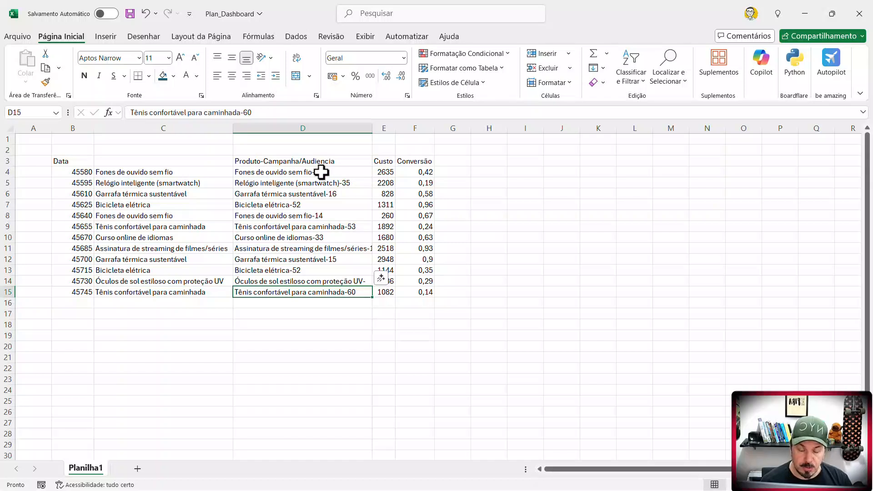
{"action": "left_click", "coordinate": [388, 173]}
{"action": "left_click_drag", "start_coordinate": [388, 173], "coordinate": [384, 283]}
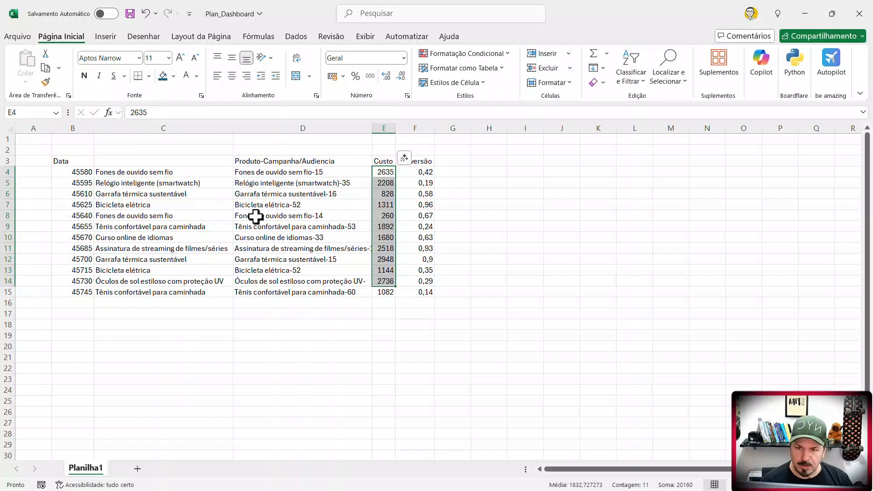
{"action": "left_click", "coordinate": [76, 172]}
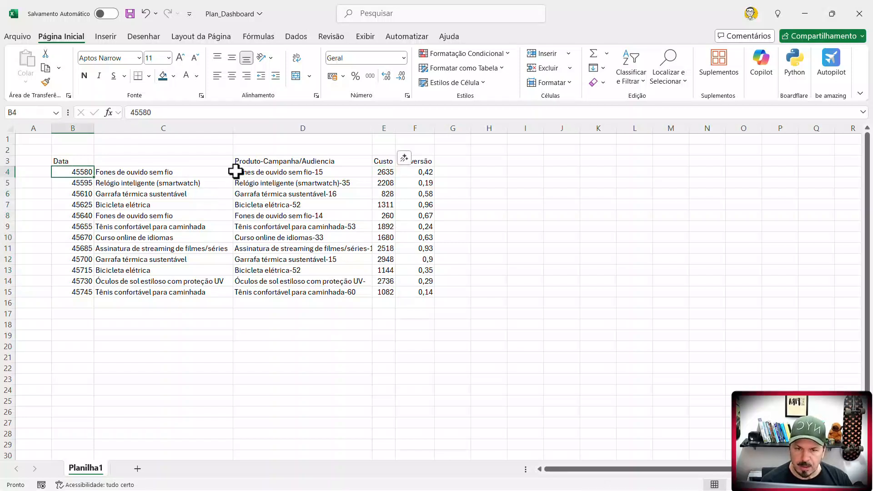
{"action": "left_click", "coordinate": [266, 173]}
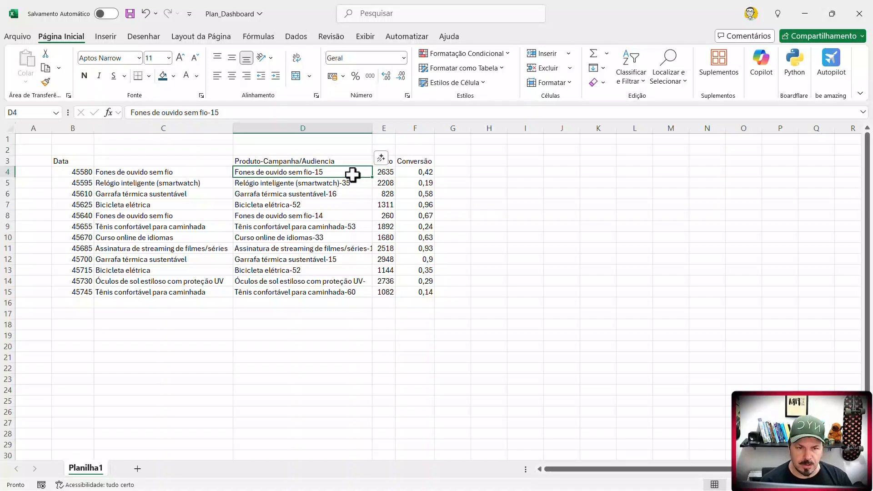
{"action": "left_click", "coordinate": [379, 174]}
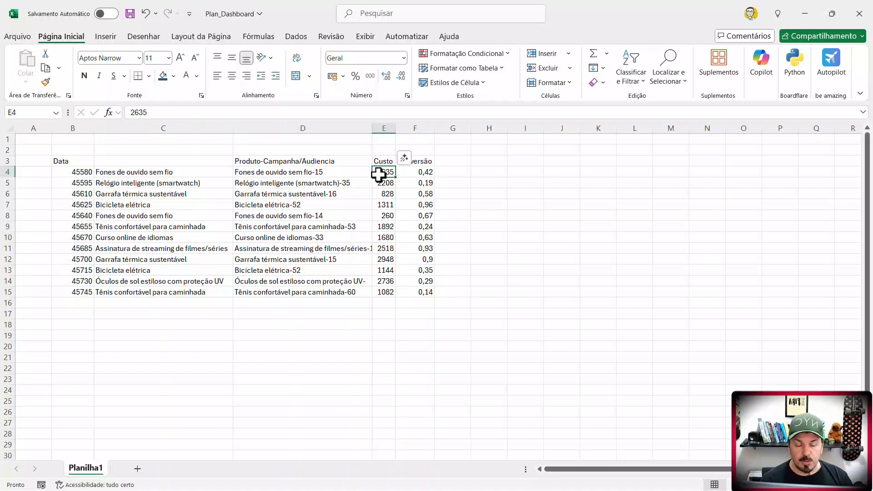
{"action": "left_click", "coordinate": [428, 170]}
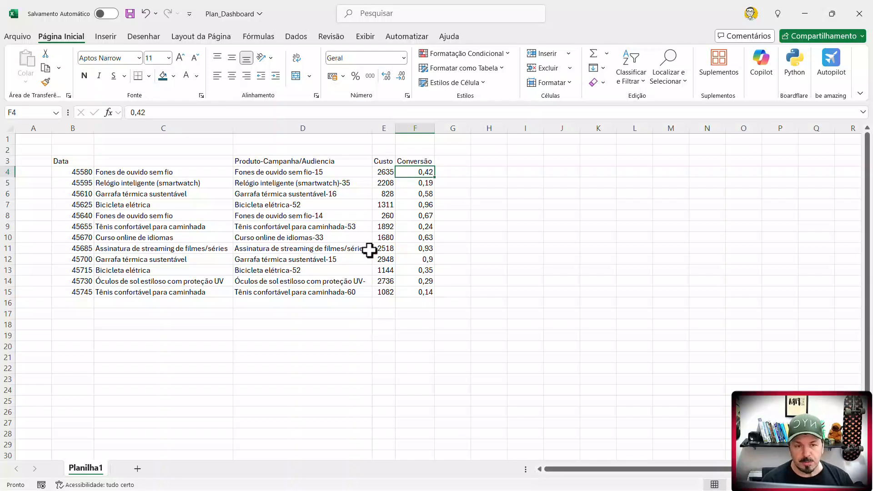
{"action": "left_click", "coordinate": [272, 271]}
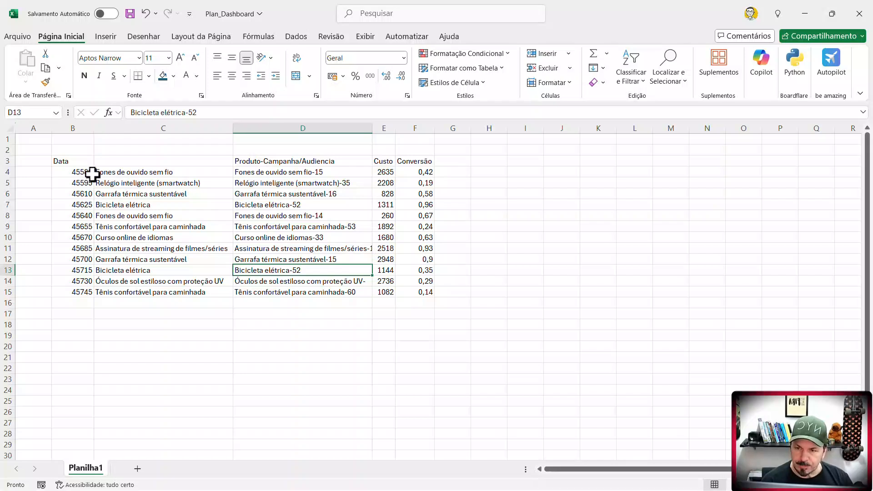
- Format the Data values in B4:B15 as short dates (Data Abreviada) and slightly widen column B
{"action": "left_click_drag", "start_coordinate": [82, 172], "coordinate": [80, 293]}
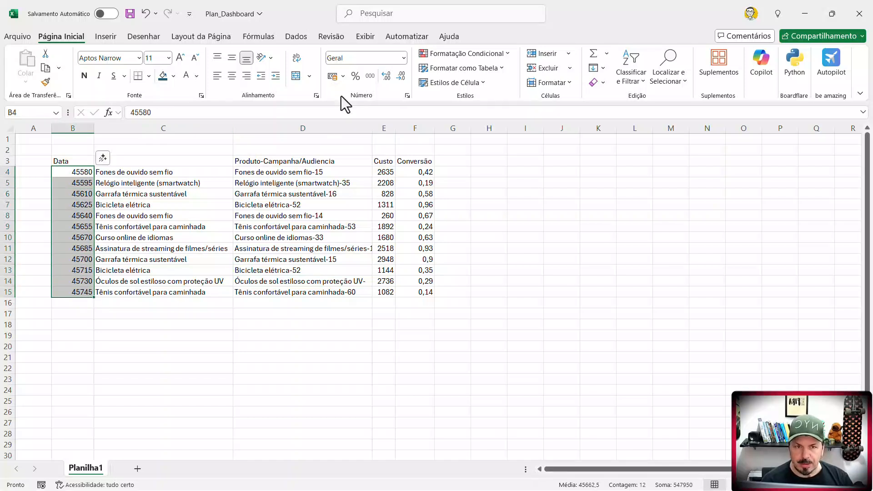
{"action": "left_click", "coordinate": [403, 58]}
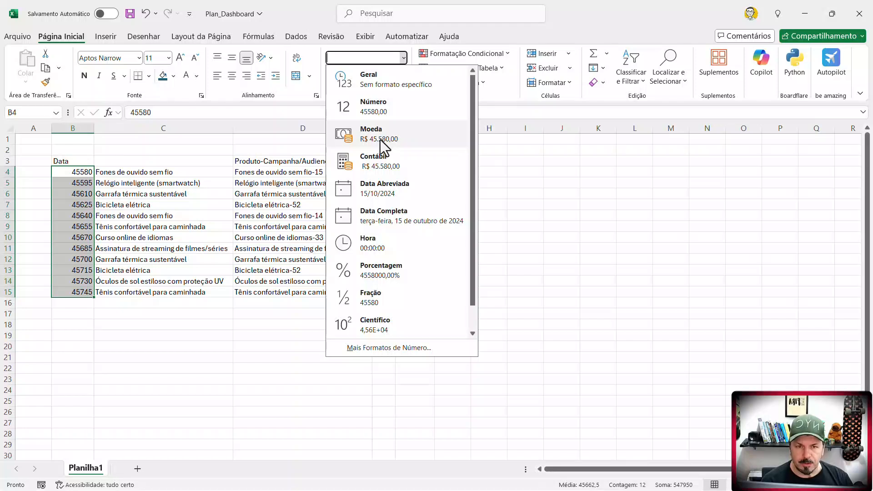
{"action": "left_click", "coordinate": [389, 193]}
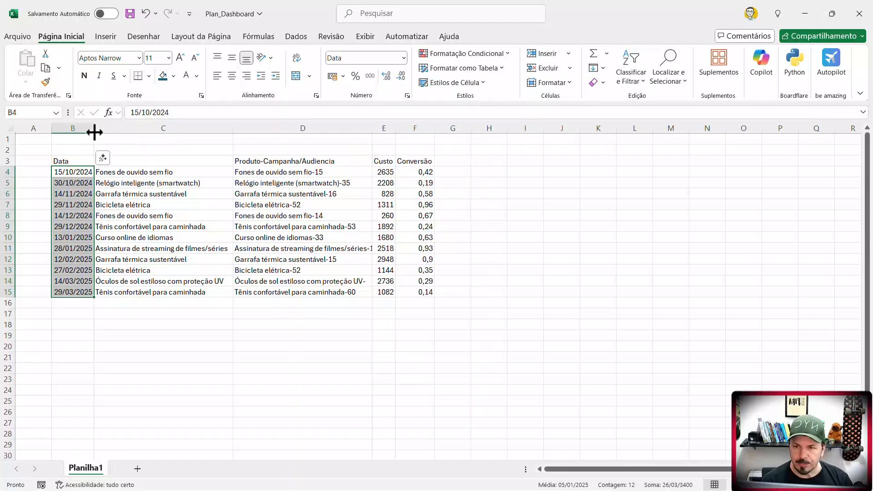
{"action": "left_click_drag", "start_coordinate": [94, 128], "coordinate": [103, 128]}
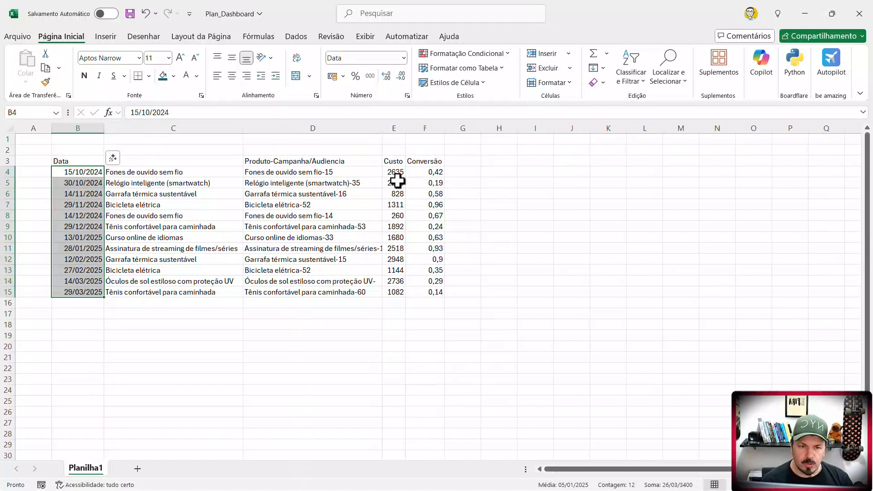
- Format the Custo values in E4:E15 as accounting in R$ and the Conversão values in F4:F15 as percentages
{"action": "left_click_drag", "start_coordinate": [394, 172], "coordinate": [394, 291]}
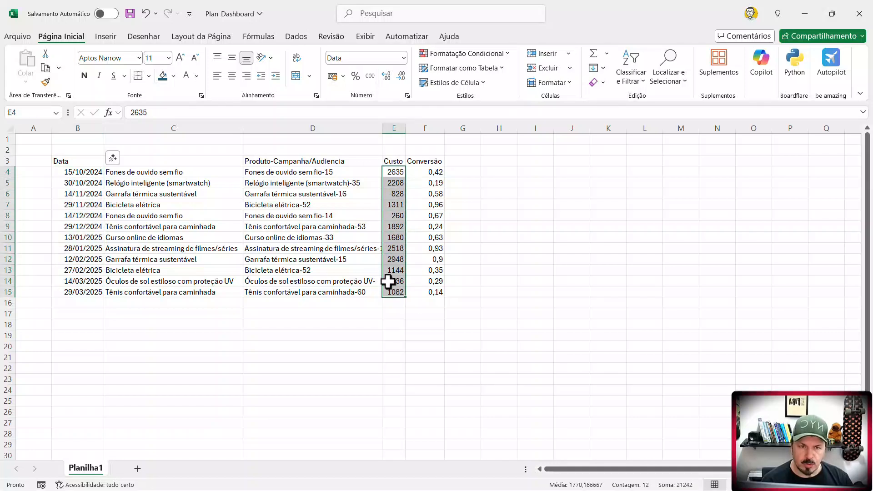
{"action": "left_click", "coordinate": [333, 79]}
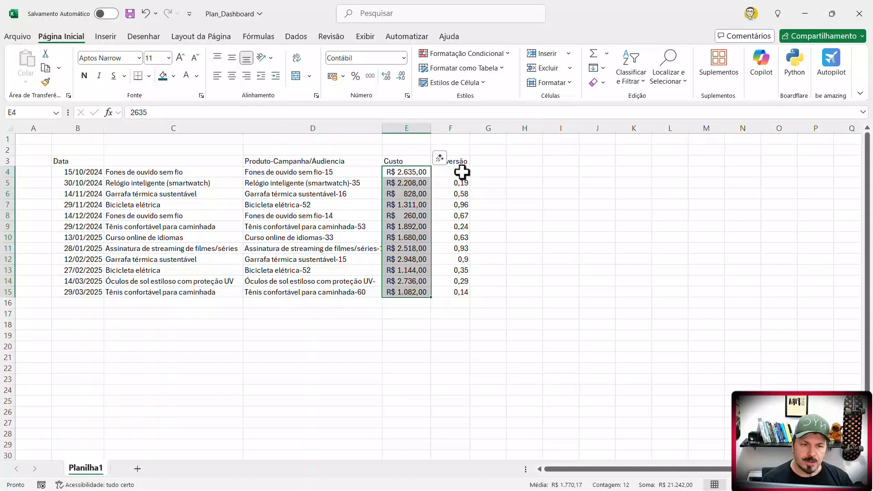
{"action": "left_click_drag", "start_coordinate": [463, 172], "coordinate": [459, 292]}
{"action": "left_click", "coordinate": [358, 77]}
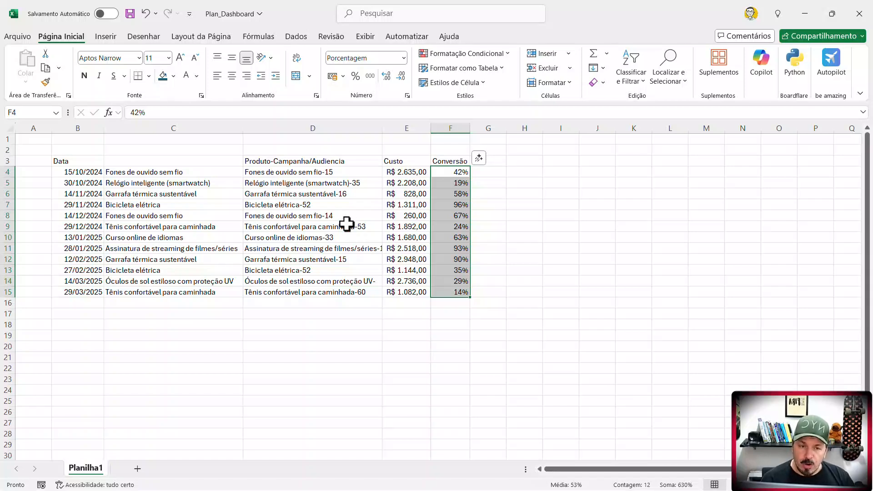
{"action": "left_click_drag", "start_coordinate": [316, 175], "coordinate": [318, 288]}
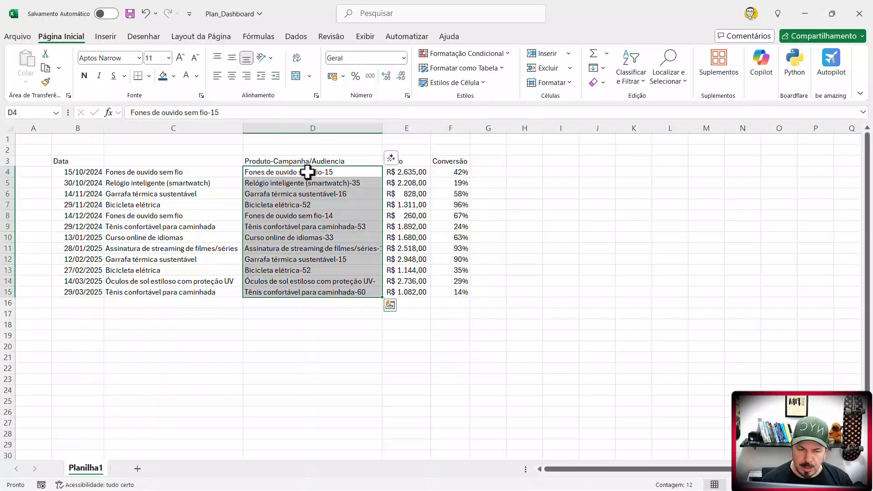
{"action": "left_click", "coordinate": [334, 204]}
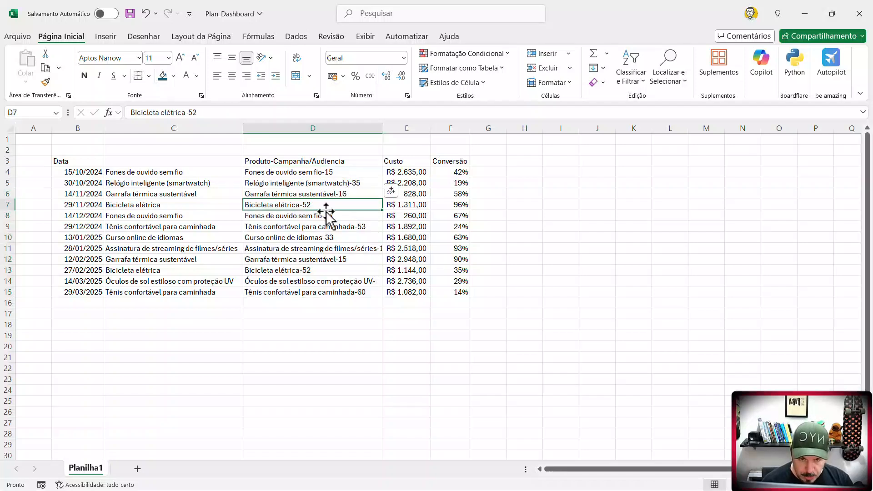
{"action": "left_click", "coordinate": [326, 172]}
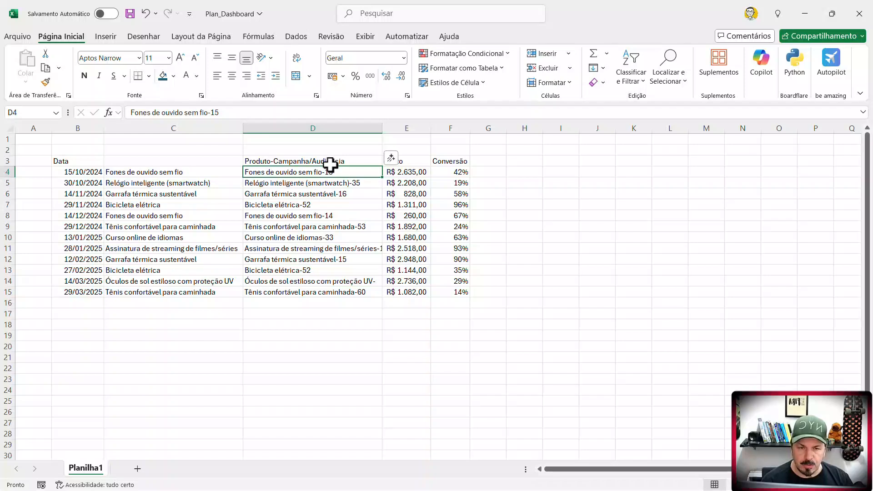
{"action": "left_click", "coordinate": [333, 161]}
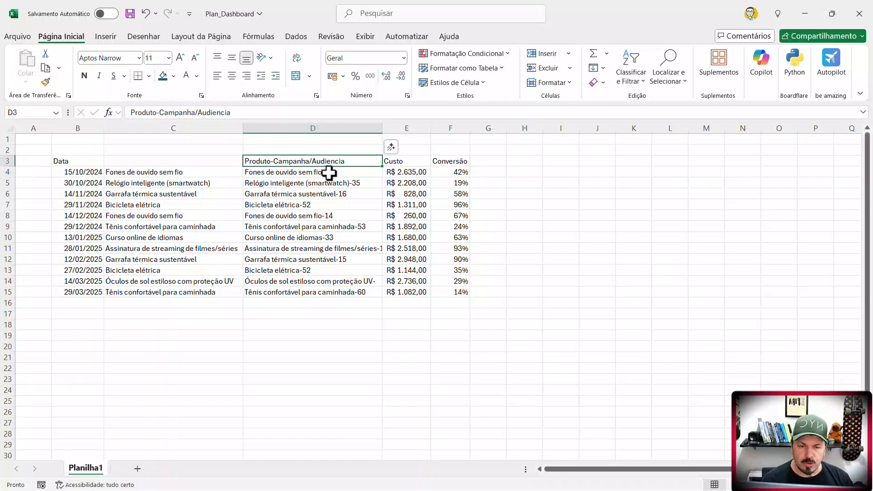
{"action": "left_click_drag", "start_coordinate": [330, 173], "coordinate": [328, 292]}
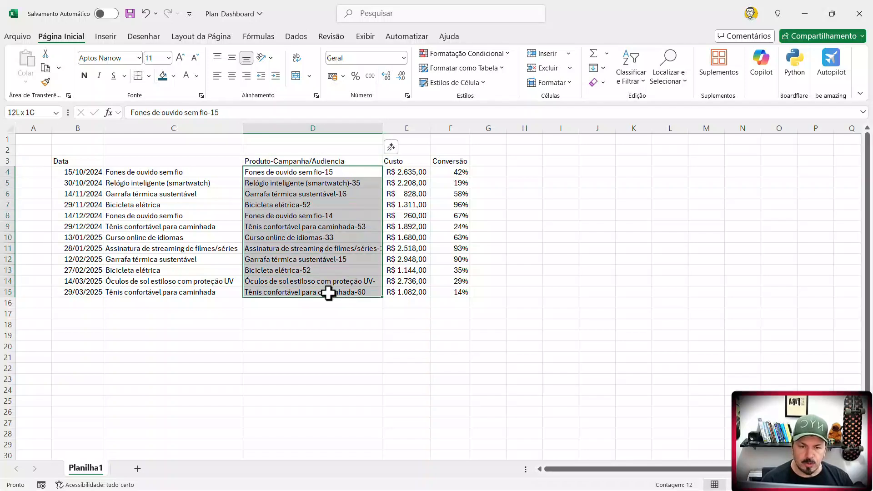
{"action": "left_click", "coordinate": [298, 37]}
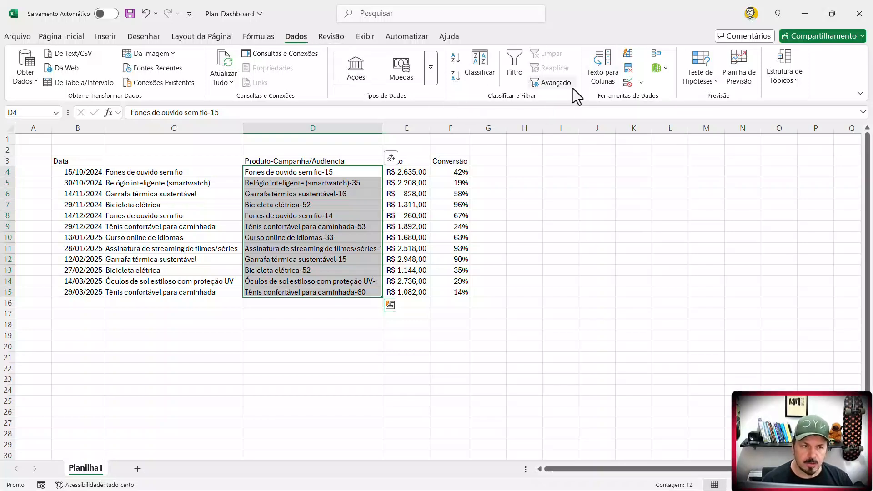
{"action": "left_click", "coordinate": [601, 75]}
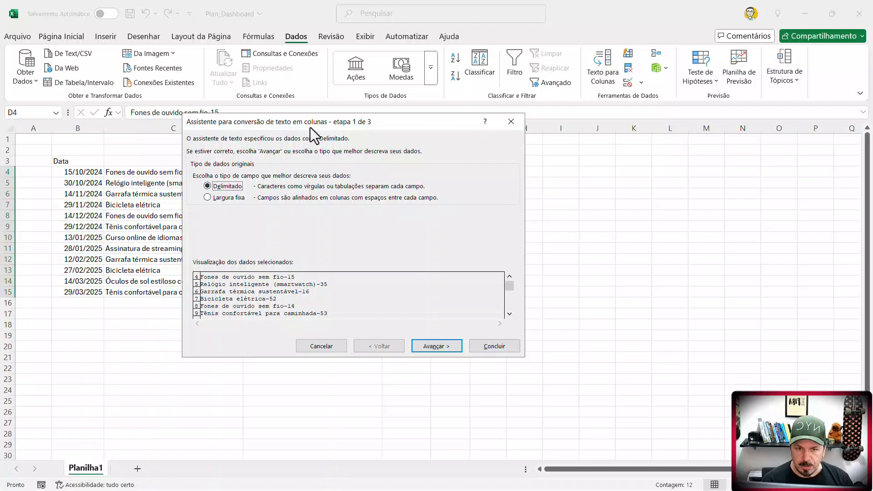
{"action": "left_click_drag", "start_coordinate": [345, 122], "coordinate": [565, 135]}
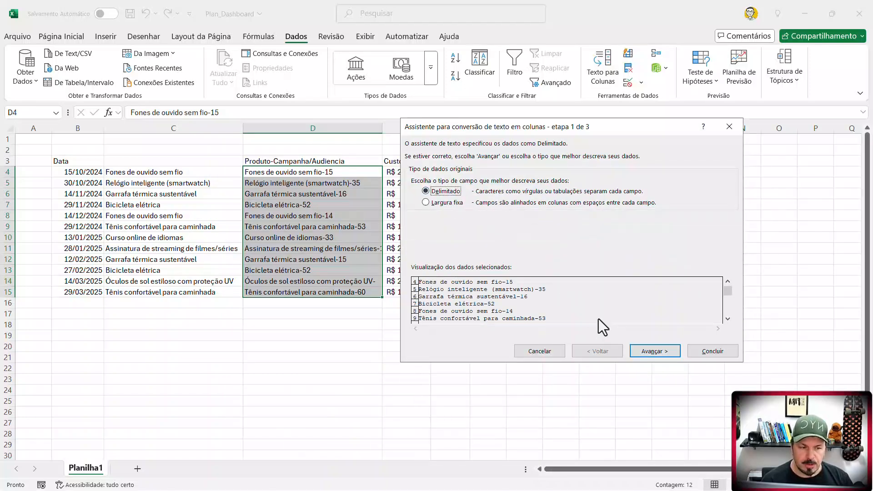
{"action": "left_click", "coordinate": [648, 355]}
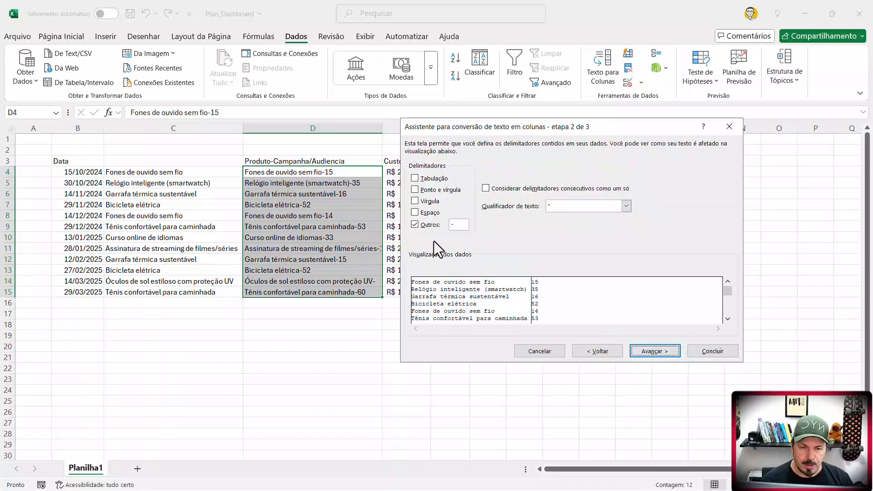
{"action": "left_click", "coordinate": [455, 225]}
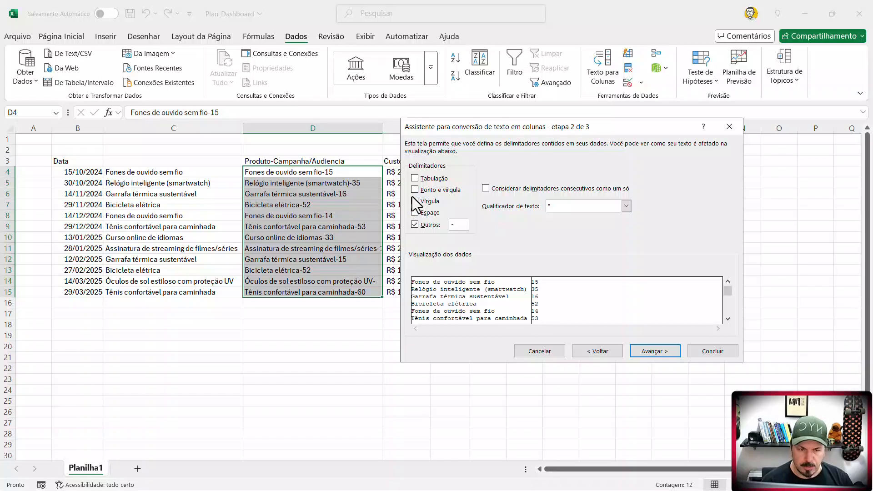
{"action": "left_click", "coordinate": [415, 179]}
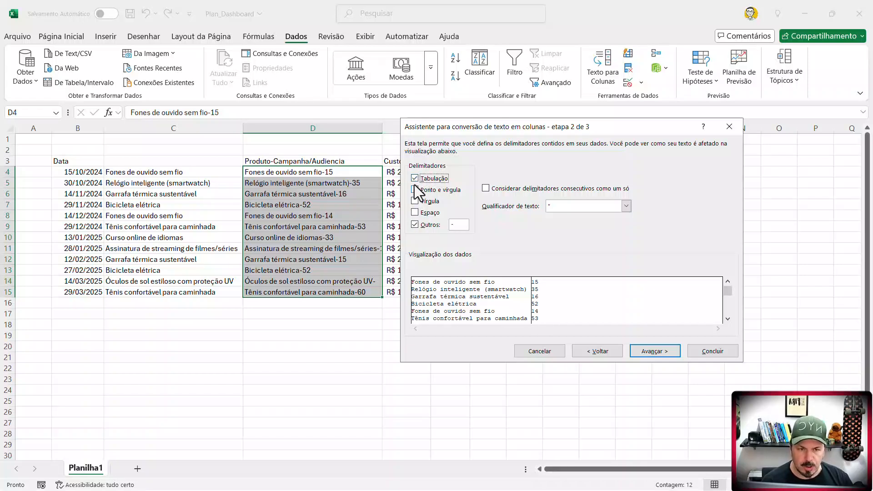
{"action": "left_click", "coordinate": [414, 225]}
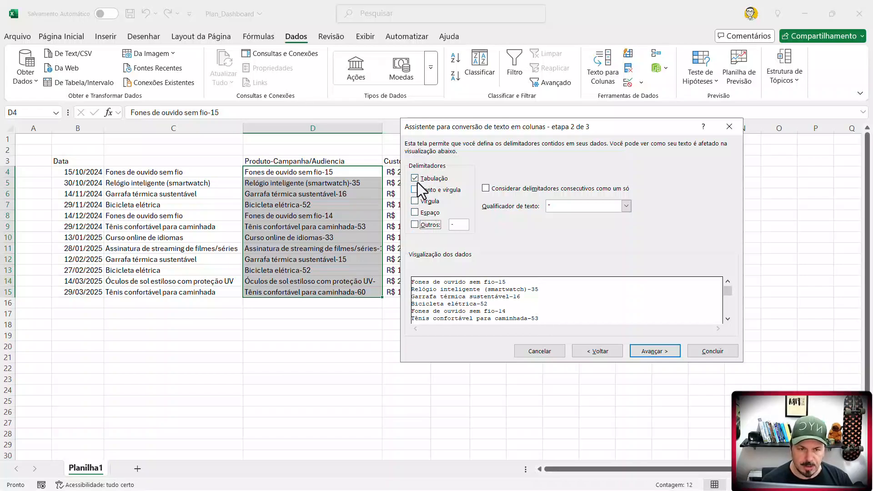
{"action": "left_click", "coordinate": [415, 179]}
{"action": "left_click", "coordinate": [414, 224]}
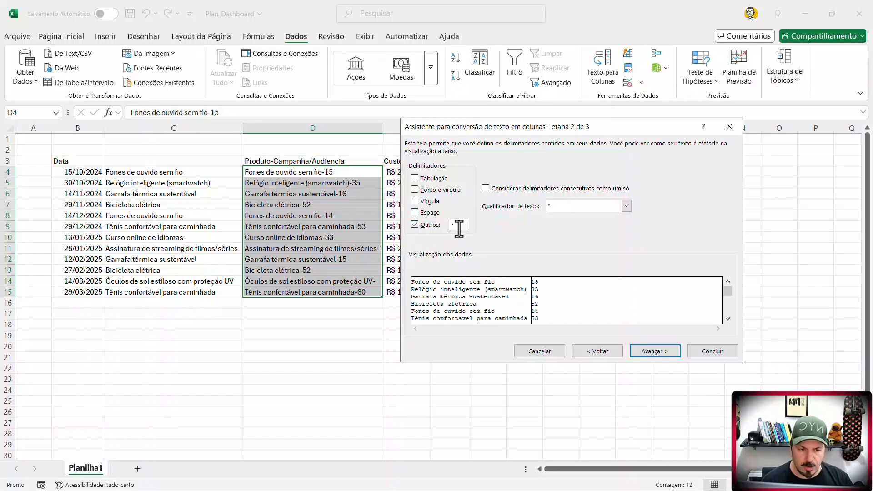
{"action": "left_click", "coordinate": [654, 355]}
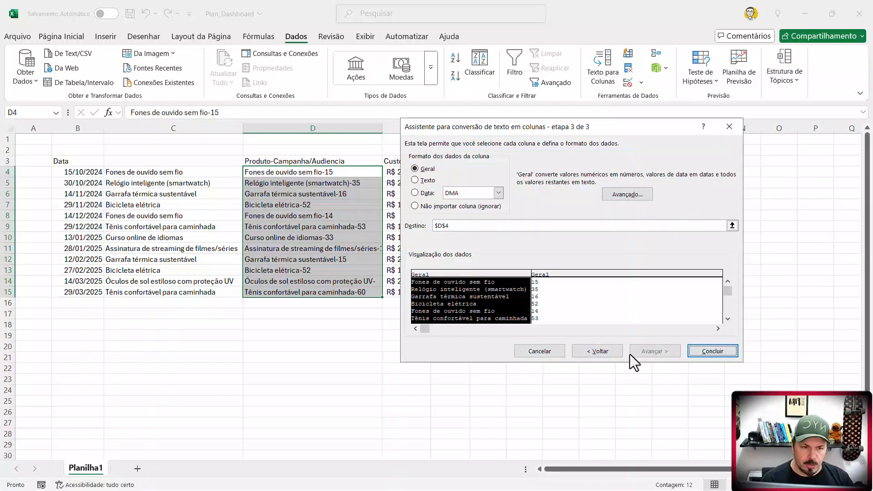
{"action": "left_click", "coordinate": [709, 352]}
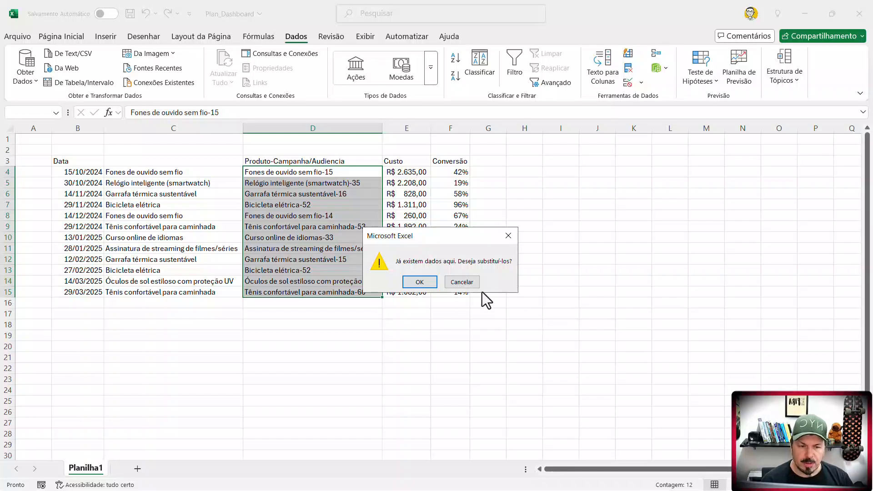
{"action": "left_click", "coordinate": [463, 282]}
- Insert an empty column between the Produto-Campanha/Audiencia column and the Custo column
{"action": "left_click", "coordinate": [408, 126]}
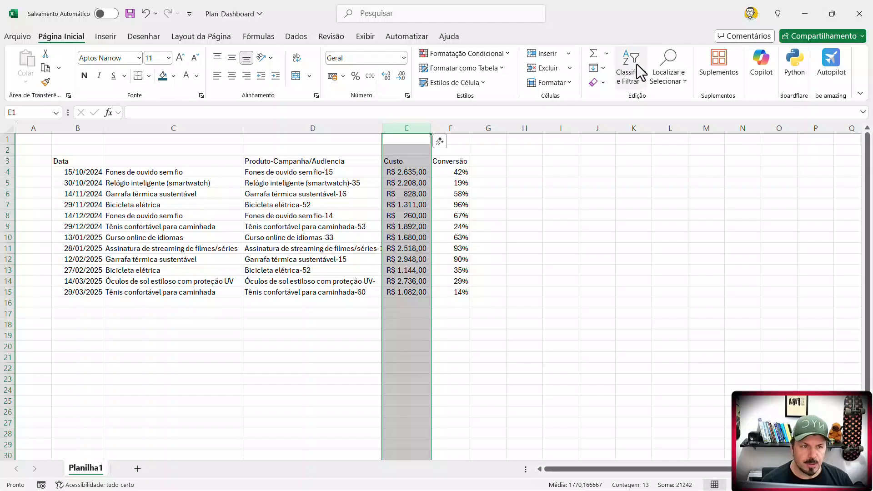
{"action": "left_click", "coordinate": [537, 53]}
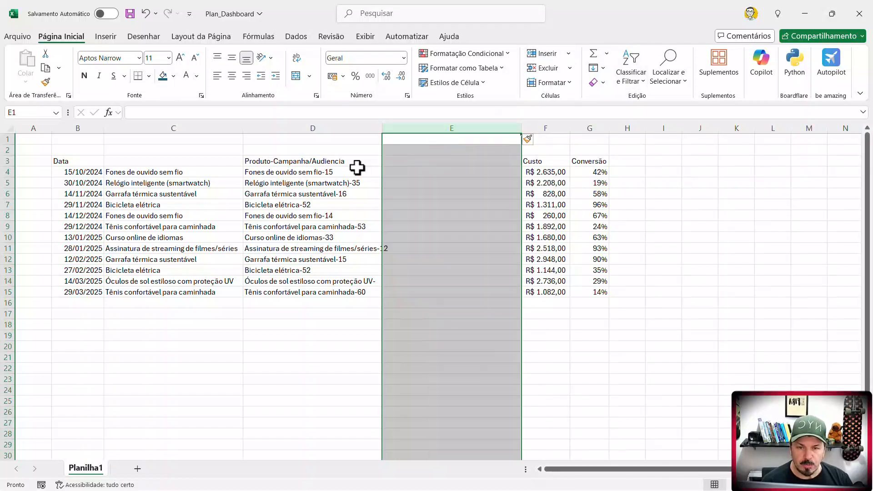
{"action": "left_click_drag", "start_coordinate": [347, 172], "coordinate": [347, 293]}
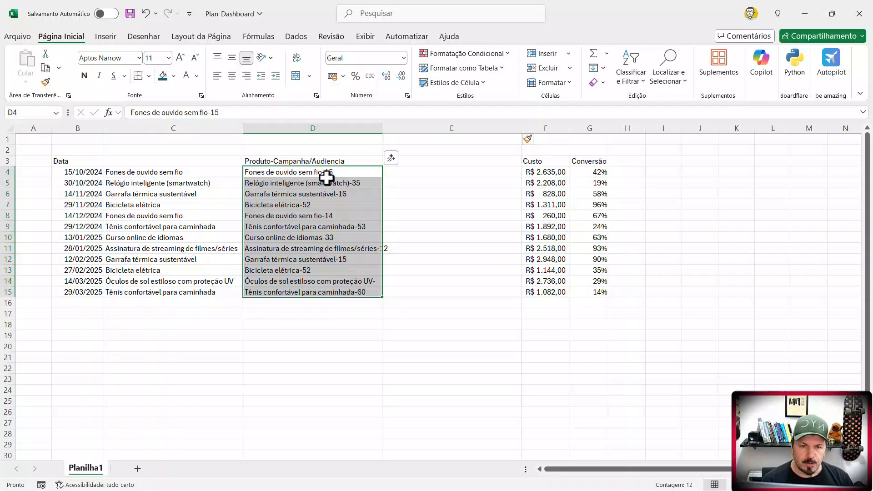
- Change the heading in D3 to "Produto/Campanha-Audiencia" so that the hyphen separates only the audience part
{"action": "left_click", "coordinate": [330, 161]}
{"action": "double_click", "coordinate": [330, 161]}
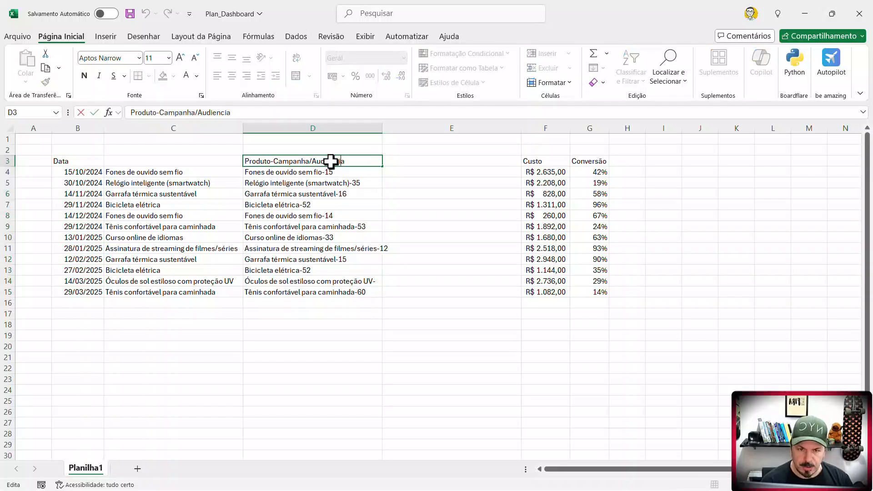
{"action": "key", "text": "BackSpace"}
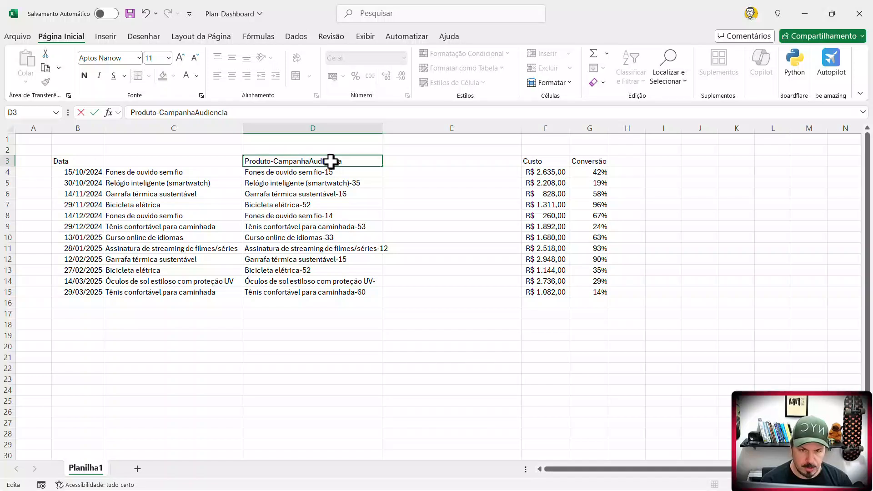
{"action": "left_click", "coordinate": [360, 346]}
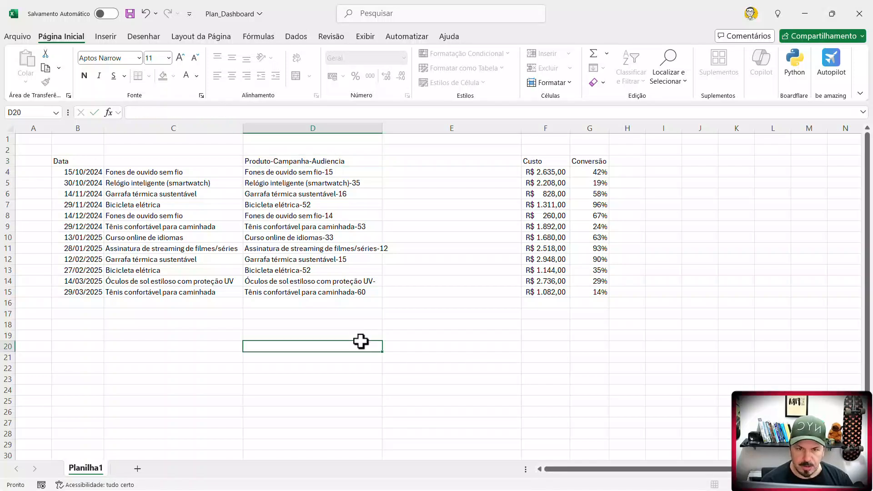
{"action": "left_click", "coordinate": [302, 161]}
{"action": "key", "text": "F2"}
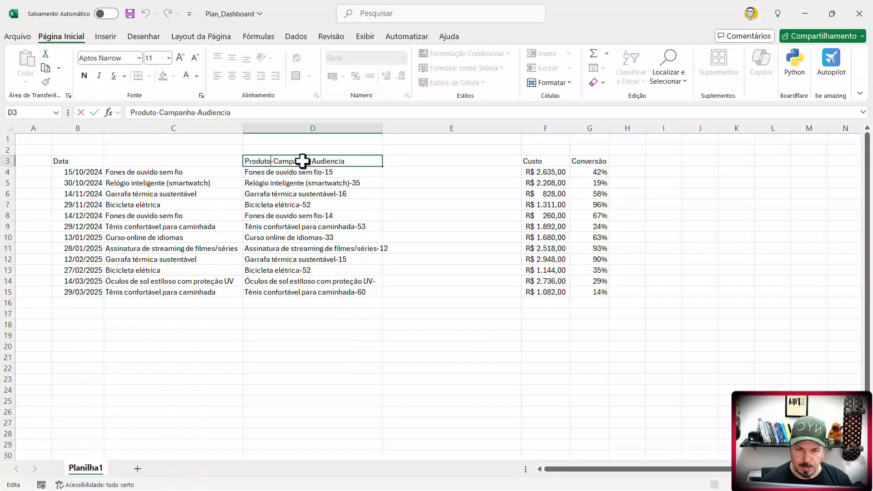
{"action": "key", "text": "BackSpace"}
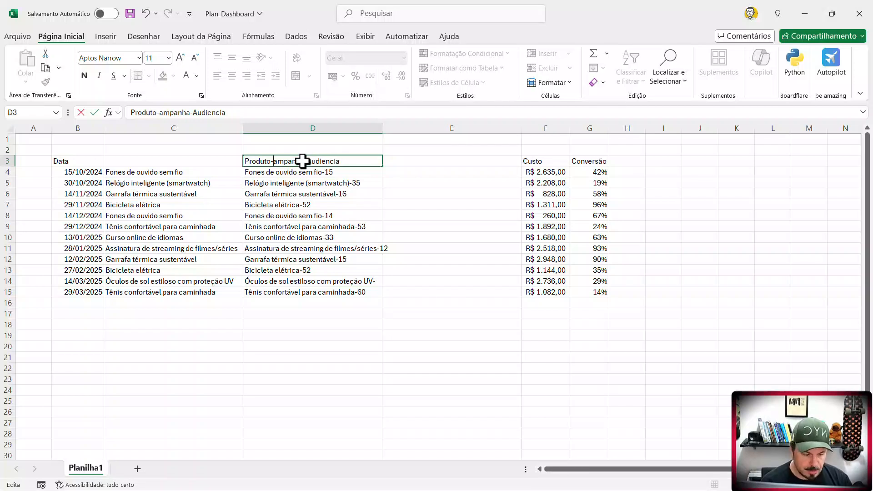
{"action": "key", "text": "BackSpace"}
{"action": "type", "text": "/C"}
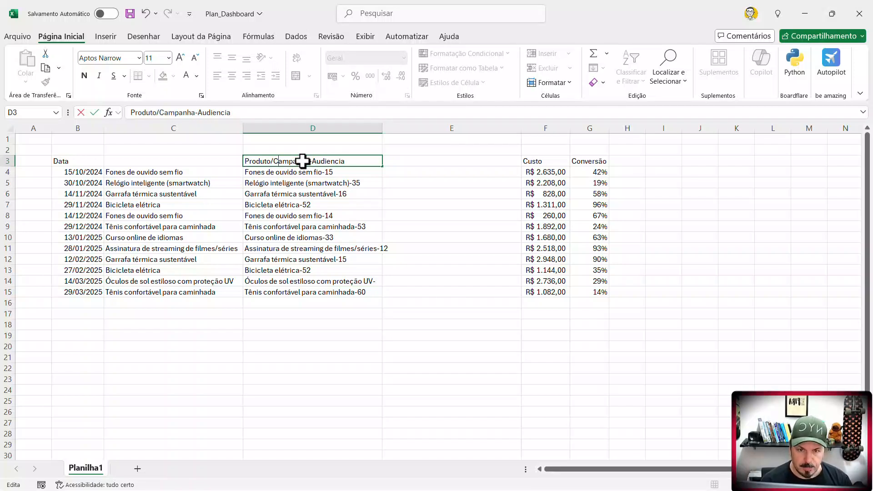
{"action": "left_click", "coordinate": [337, 291]}
- Split D3:D15 at the hyphen into columns D and E with Text to Columns, and autofit column E
{"action": "left_click_drag", "start_coordinate": [358, 159], "coordinate": [345, 288]}
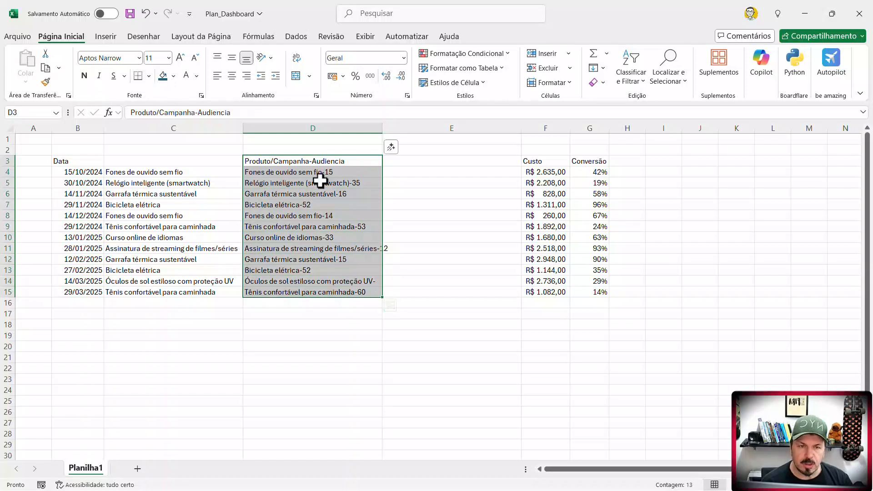
{"action": "left_click", "coordinate": [296, 37]}
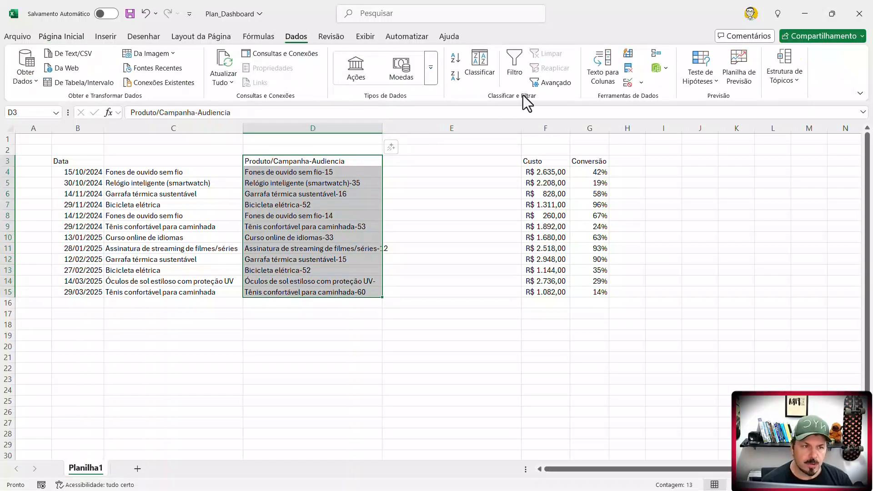
{"action": "left_click", "coordinate": [602, 78]}
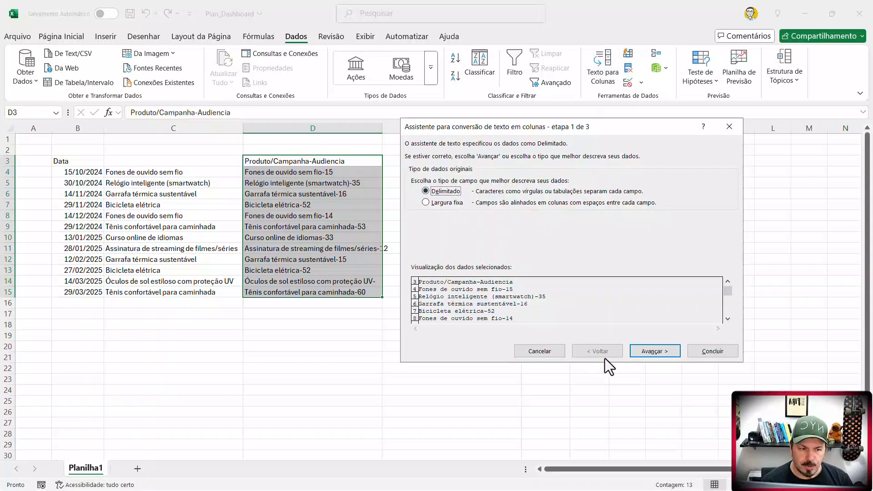
{"action": "left_click", "coordinate": [653, 352]}
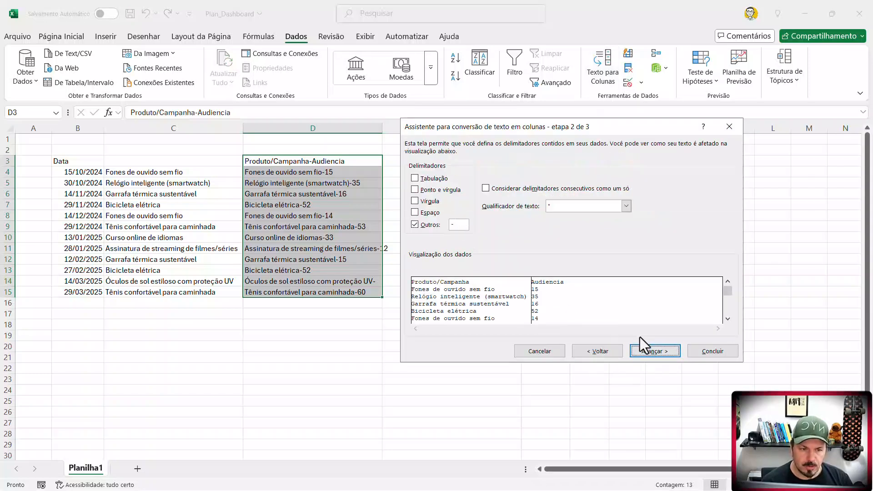
{"action": "left_click", "coordinate": [667, 353]}
{"action": "left_click", "coordinate": [712, 353]}
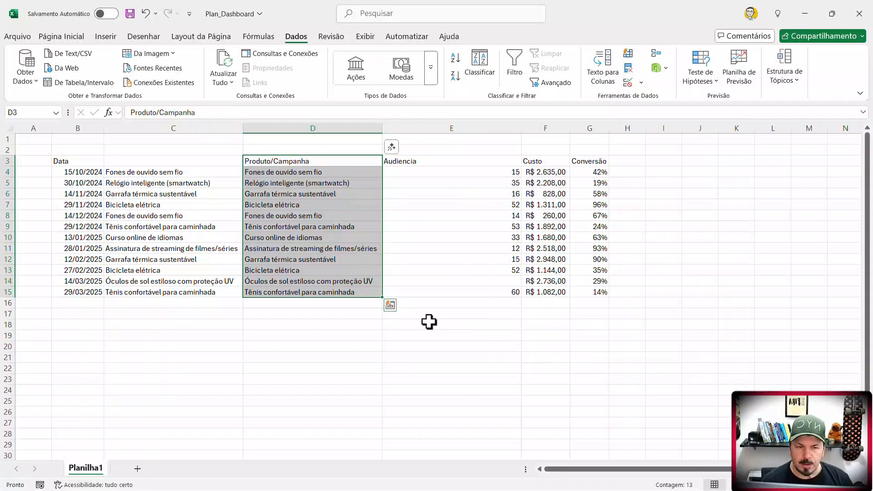
{"action": "double_click", "coordinate": [523, 129]}
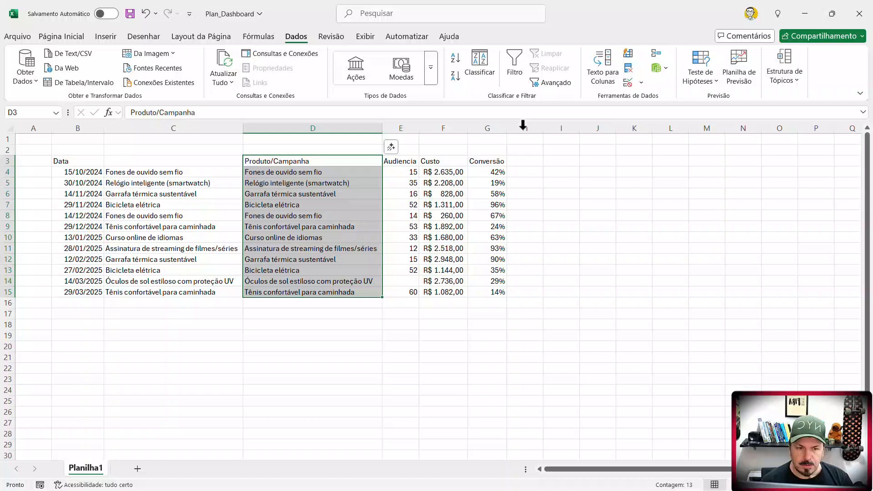
- Delete column C, which holds the duplicate product names without a heading
{"action": "left_click", "coordinate": [215, 127]}
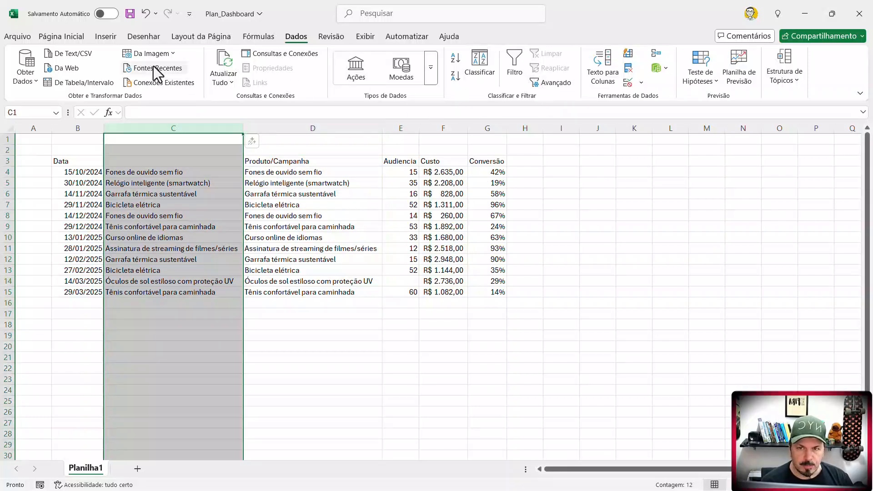
{"action": "left_click", "coordinate": [81, 36]}
{"action": "left_click", "coordinate": [543, 72]}
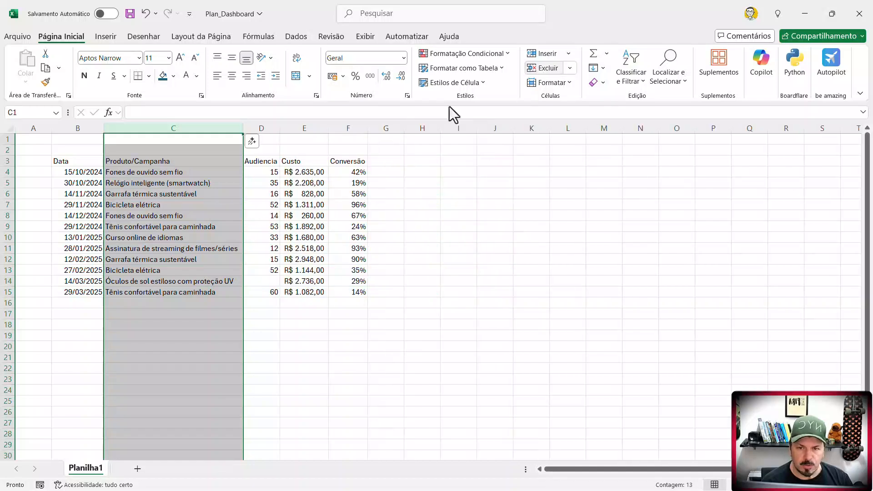
{"action": "left_click", "coordinate": [204, 248]}
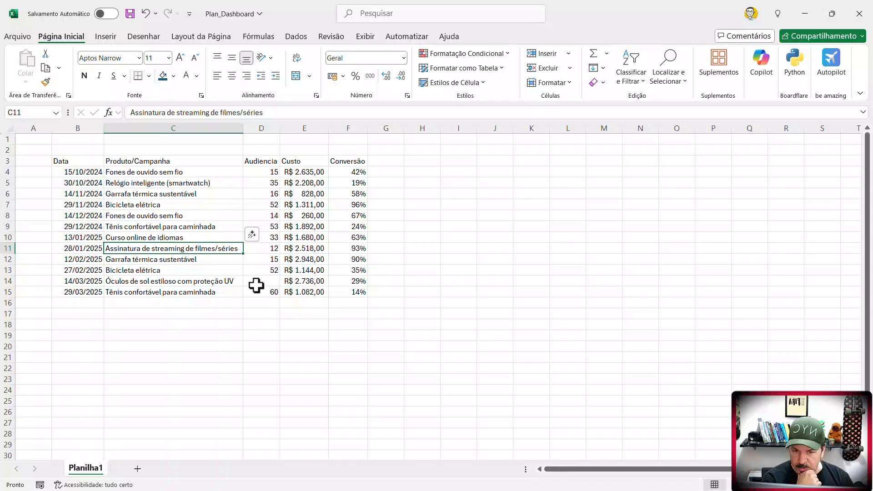
{"action": "left_click", "coordinate": [255, 283]}
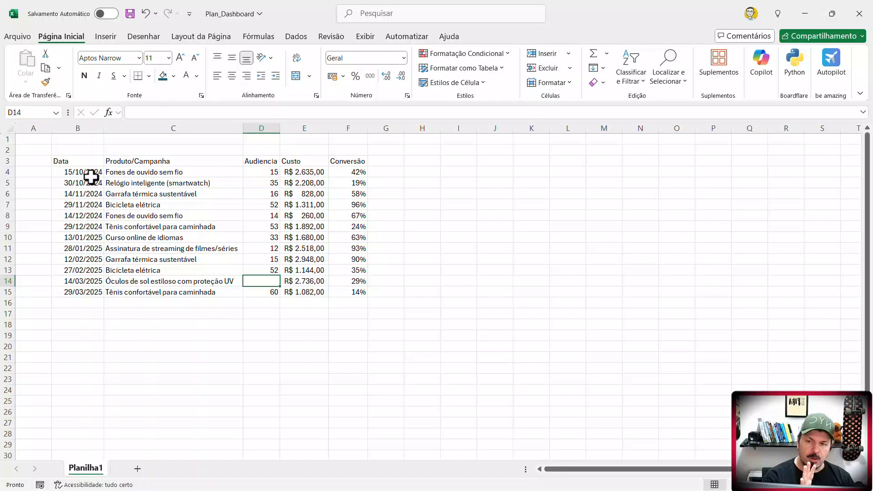
{"action": "left_click_drag", "start_coordinate": [90, 173], "coordinate": [90, 284]}
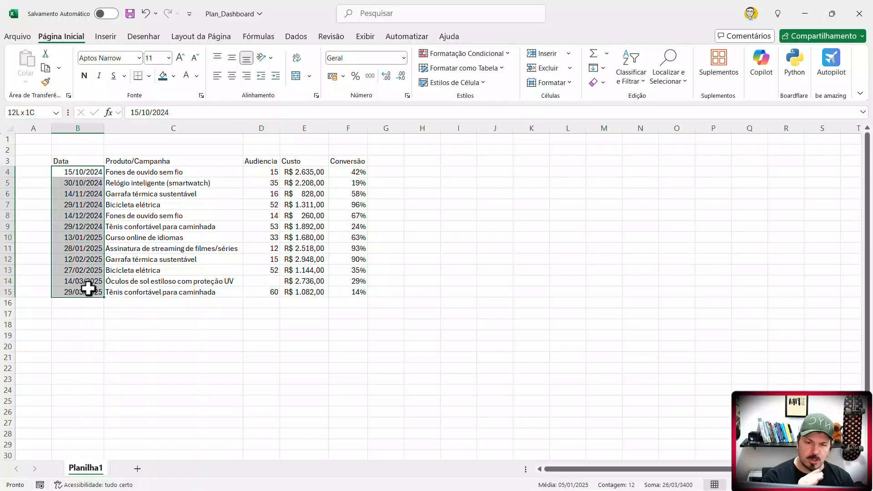
{"action": "left_click_drag", "start_coordinate": [305, 173], "coordinate": [362, 291]}
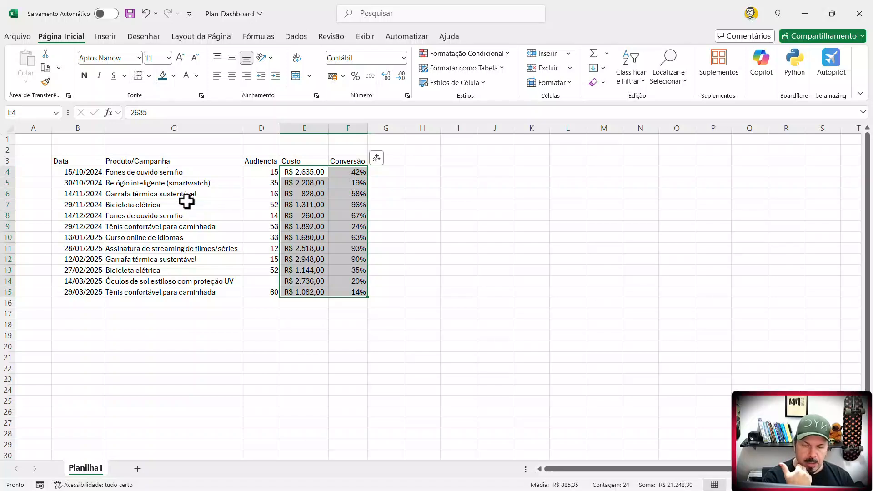
{"action": "left_click", "coordinate": [264, 284]}
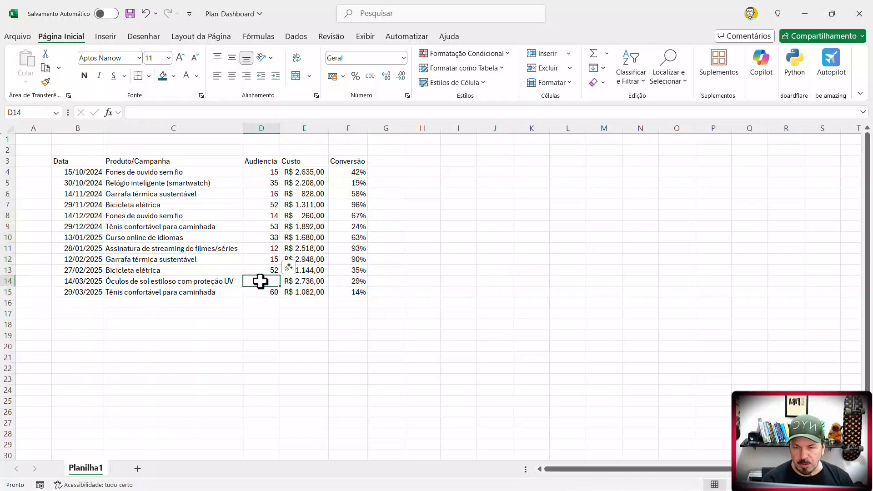
{"action": "left_click", "coordinate": [172, 248]}
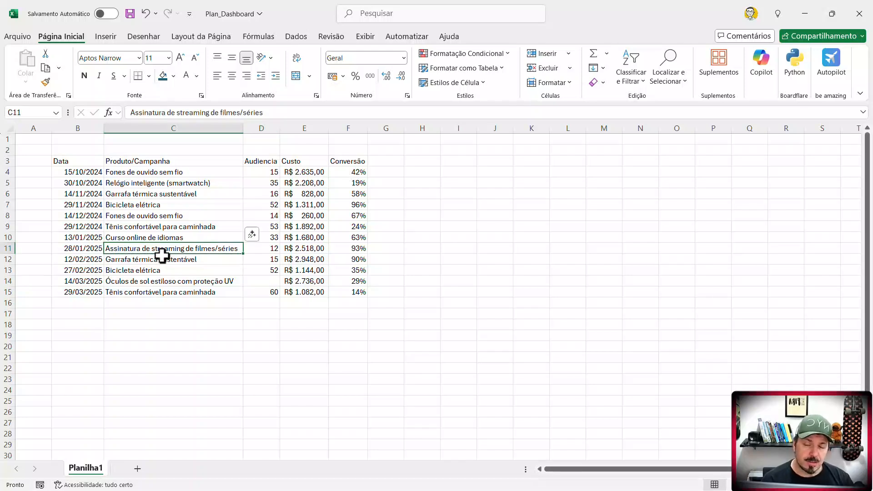
{"action": "left_click_drag", "start_coordinate": [84, 172], "coordinate": [91, 292]}
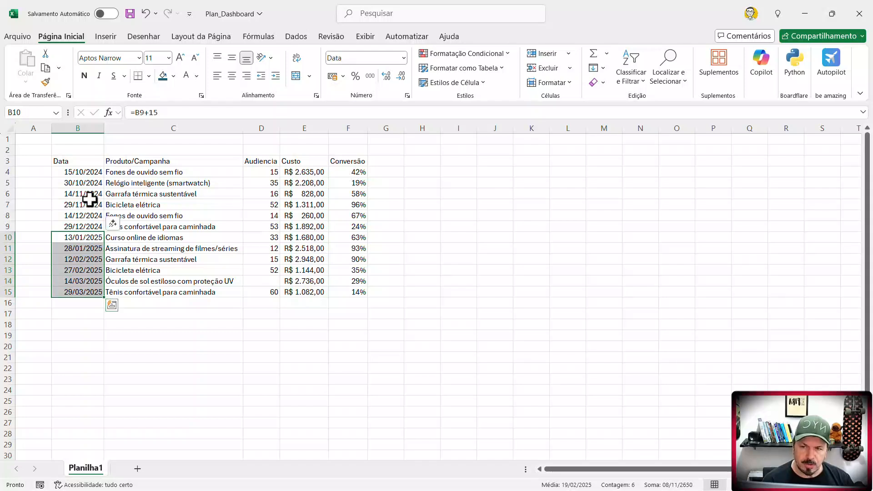
{"action": "left_click", "coordinate": [91, 174]}
- Insert an empty column between the Data column and the Produto/Campanha column
{"action": "left_click", "coordinate": [156, 129]}
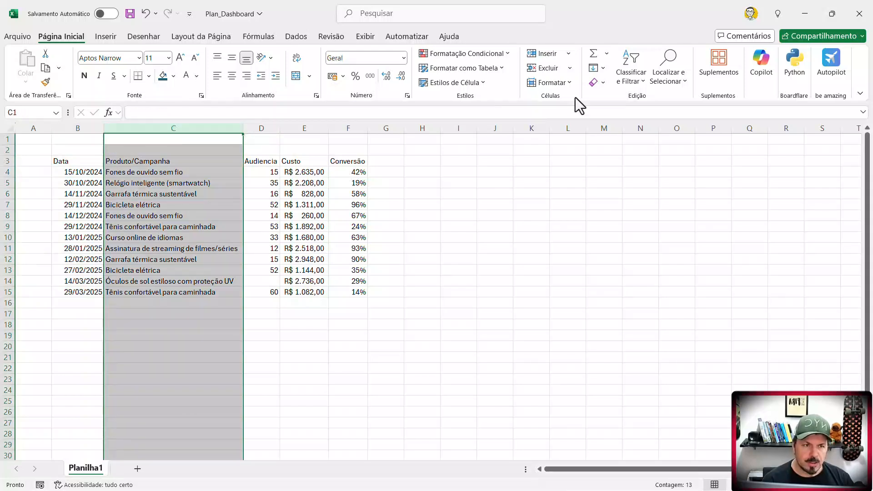
{"action": "left_click_drag", "start_coordinate": [70, 174], "coordinate": [78, 292]}
{"action": "left_click", "coordinate": [175, 128]}
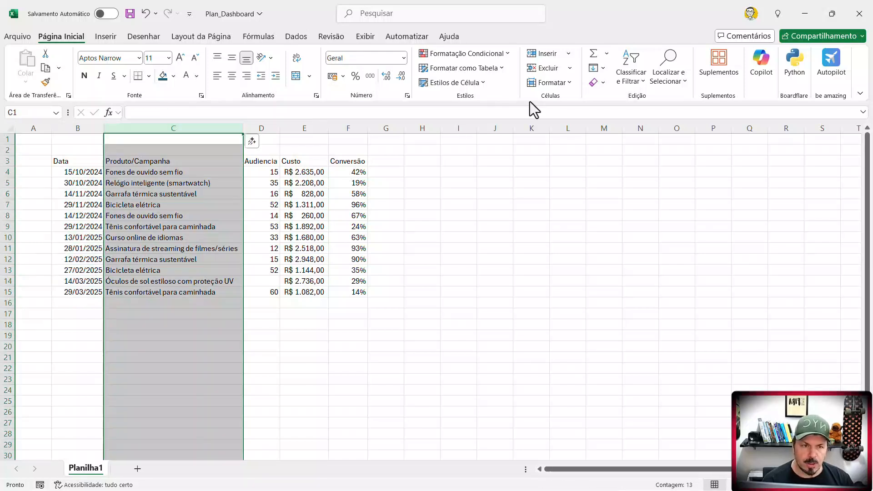
{"action": "left_click", "coordinate": [541, 53]}
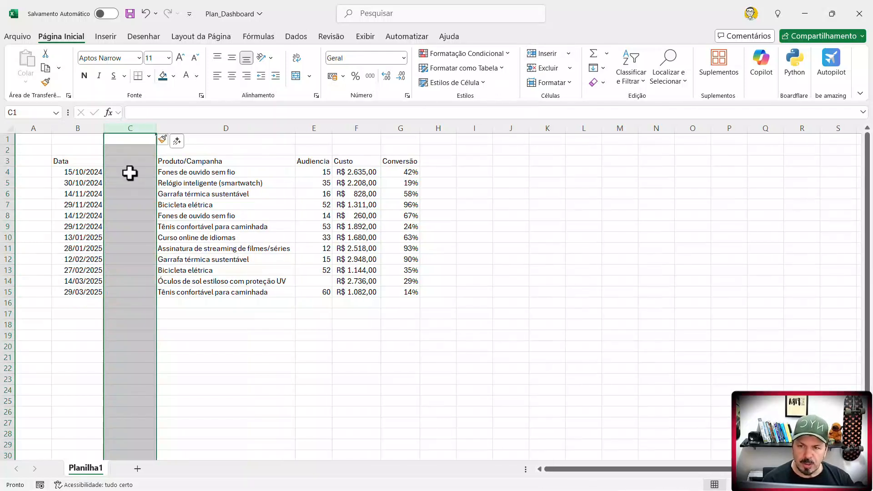
- Enter the formula =TEXTO(B4;"aa") in C4 to extract the two-digit year from the date in B4
{"action": "left_click", "coordinate": [130, 172]}
{"action": "type", "text": "="}
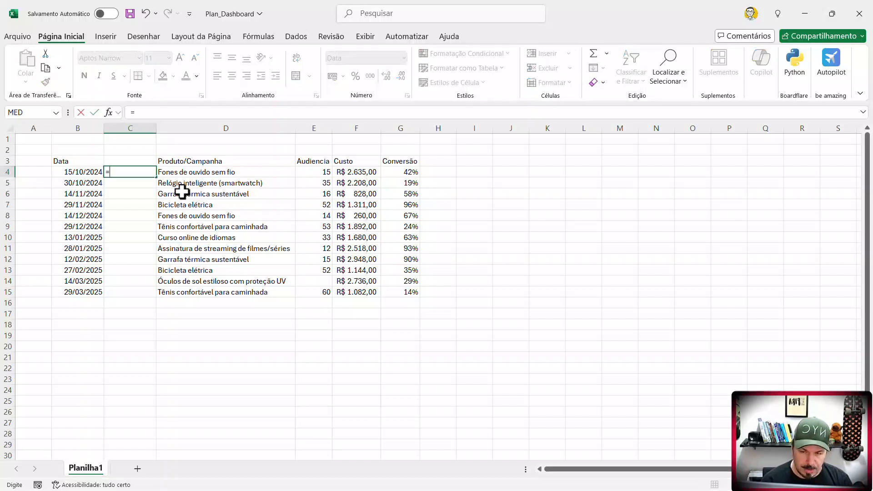
{"action": "type", "text": "TEXTO("}
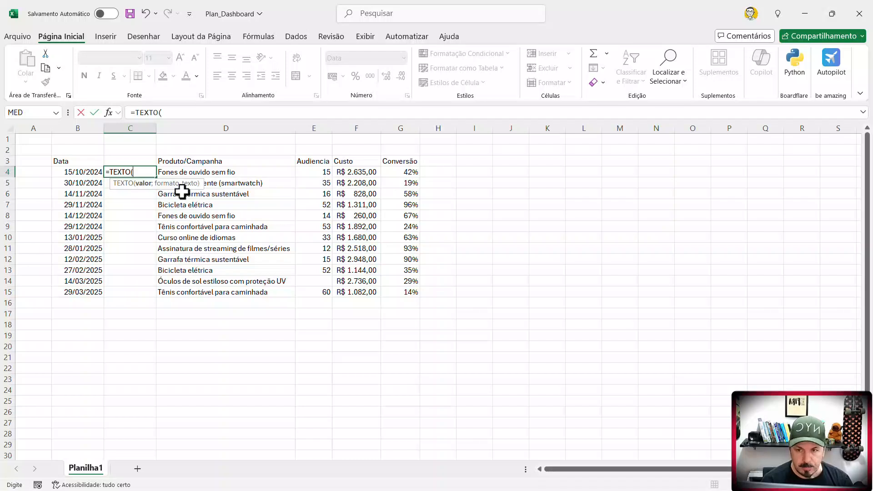
{"action": "left_click", "coordinate": [81, 173]}
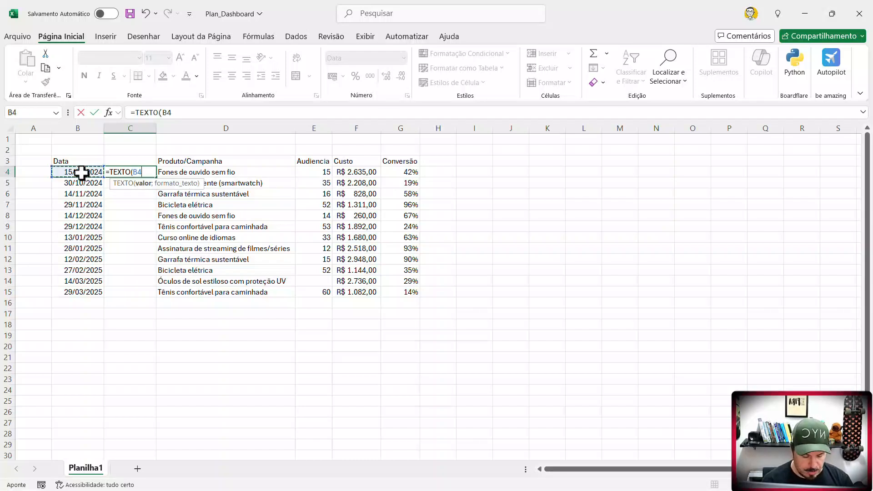
{"action": "type", "text": ";"}
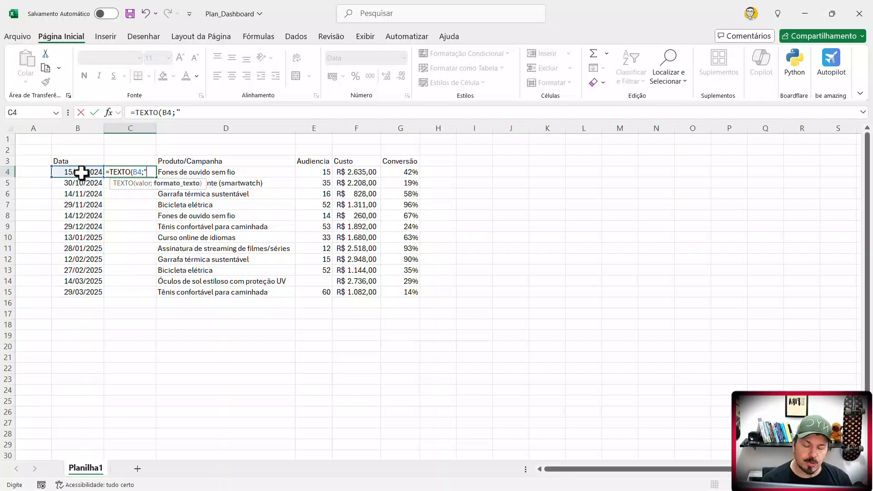
{"action": "type", "text": "\""}
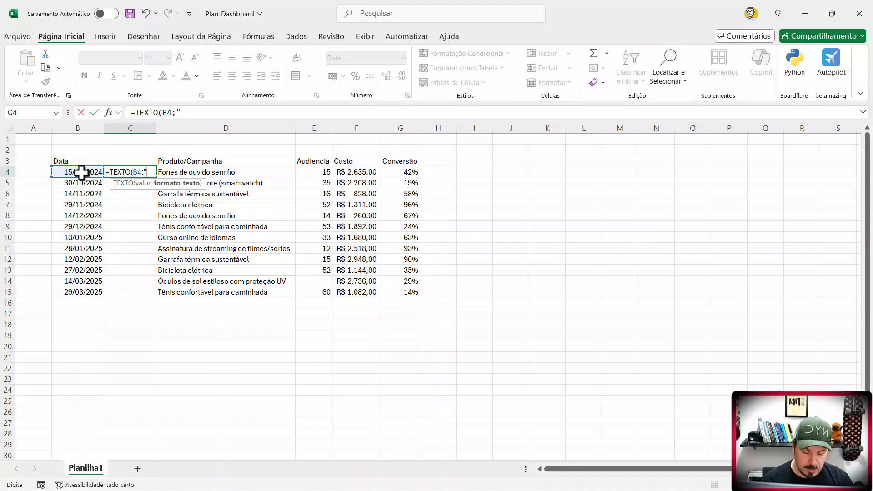
{"action": "type", "text": "MM"}
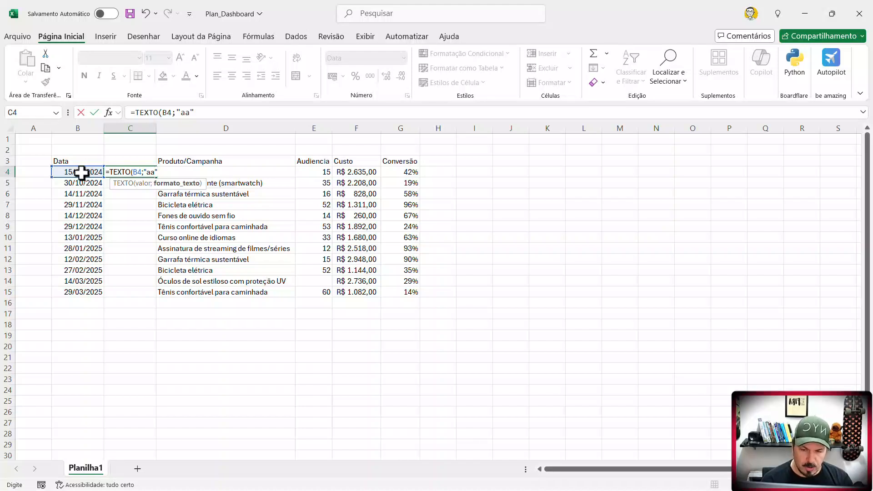
{"action": "type", "text": ")"}
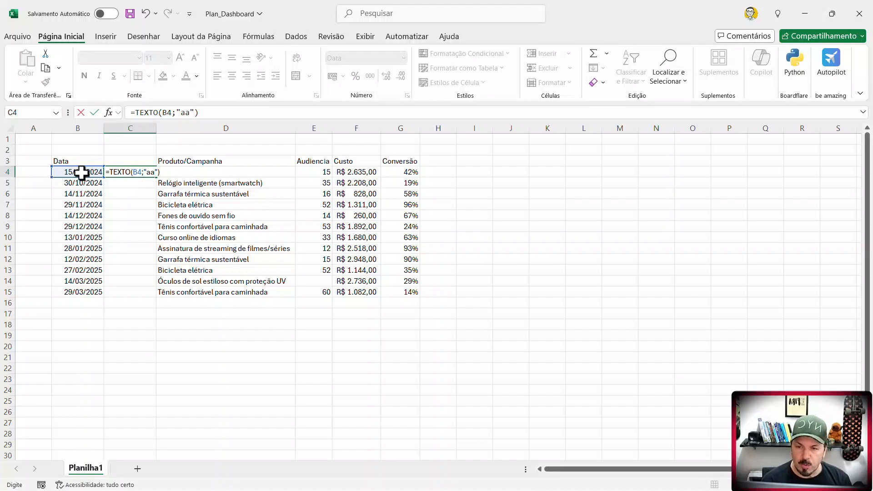
{"action": "key", "text": "Return"}
- Try the four-digit year format "aaa" in the TEXTO formula in C4, and undo that change
{"action": "key", "text": "Up"}
{"action": "key", "text": "F2"}
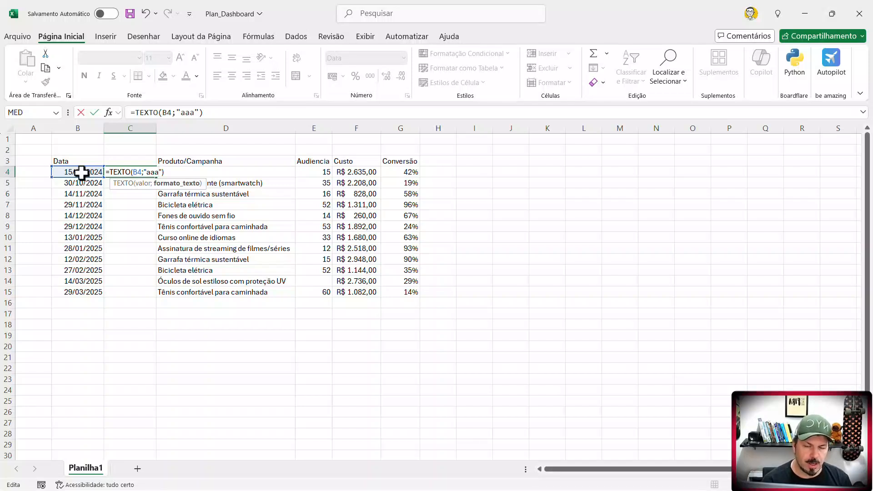
{"action": "key", "text": "Return"}
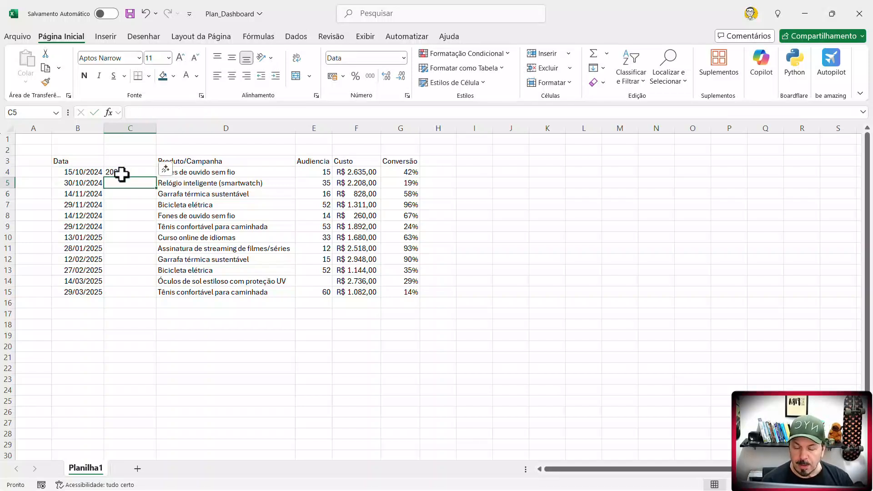
{"action": "left_click", "coordinate": [119, 193]}
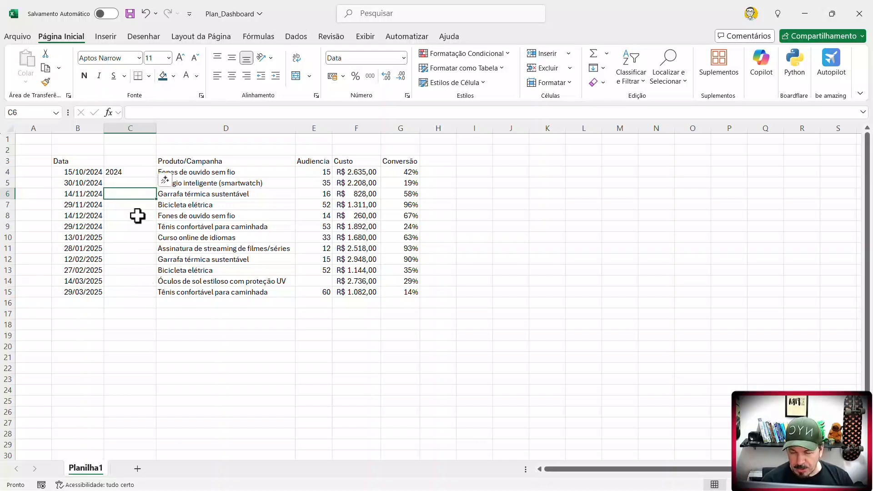
{"action": "key", "text": "ctrl+z"}
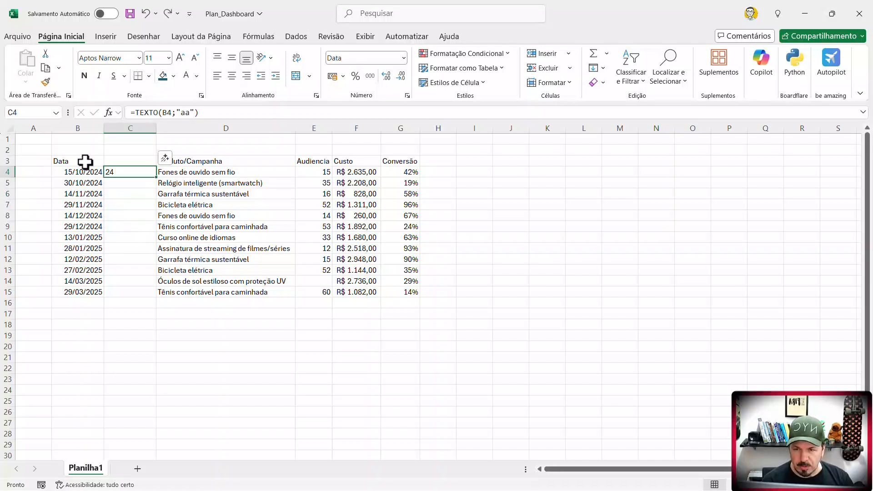
- Format B3:G15 as a table with headers, using the light style with a black header row
{"action": "left_click_drag", "start_coordinate": [86, 163], "coordinate": [397, 295]}
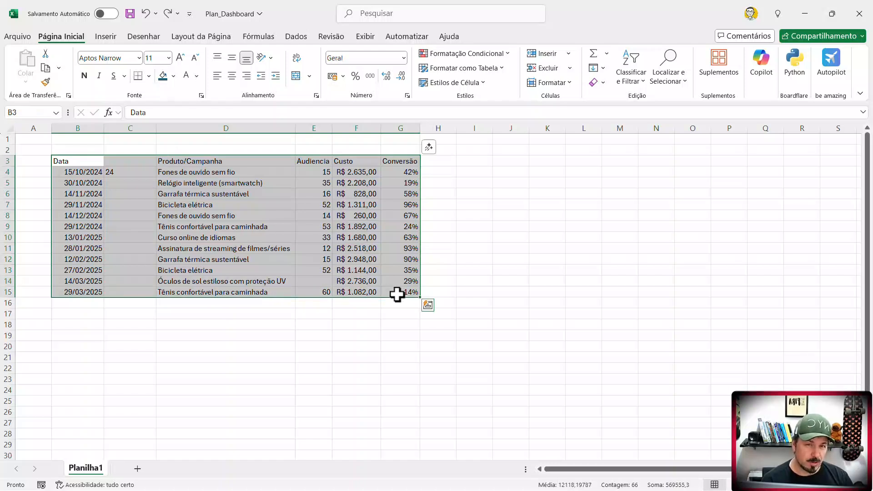
{"action": "left_click", "coordinate": [64, 238]}
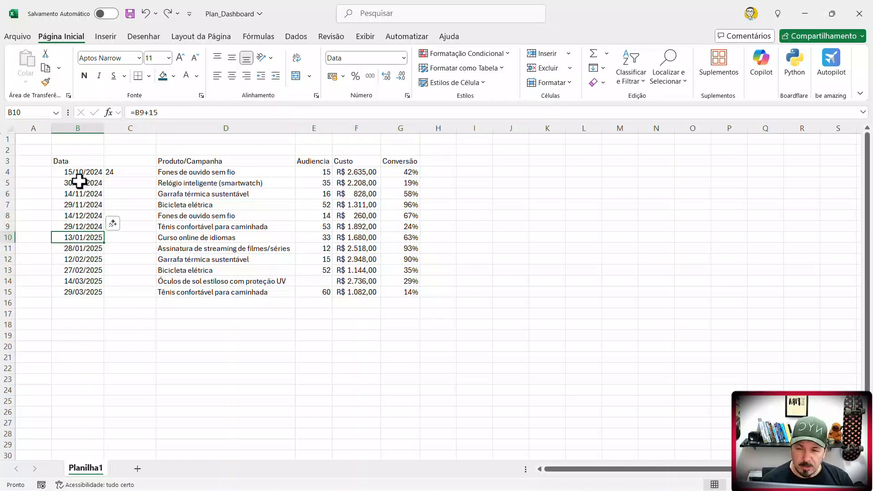
{"action": "left_click_drag", "start_coordinate": [87, 173], "coordinate": [391, 171]}
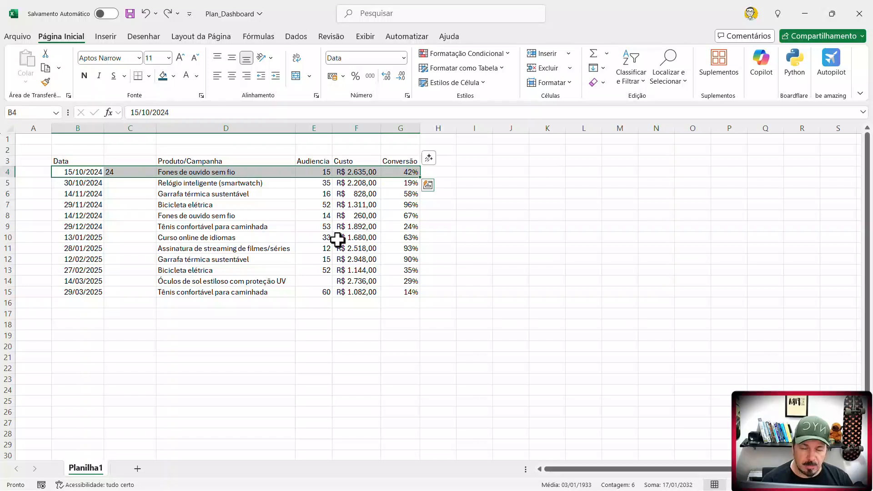
{"action": "left_click_drag", "start_coordinate": [91, 163], "coordinate": [403, 295]}
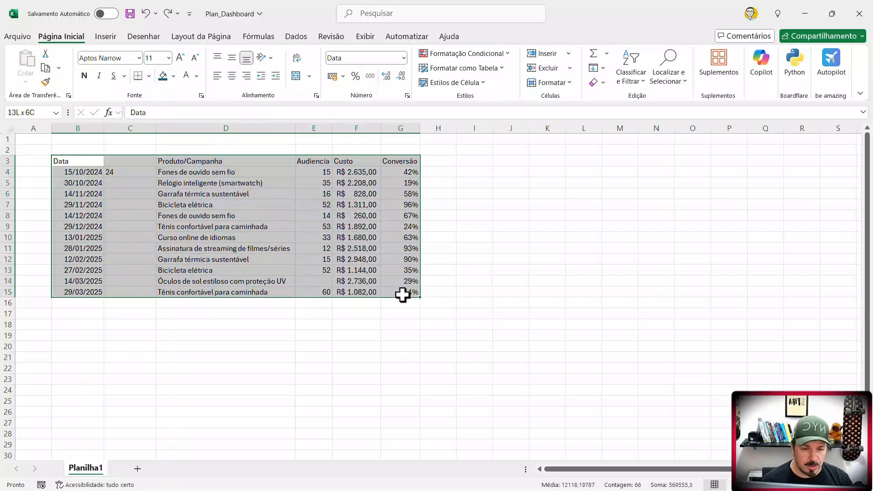
{"action": "left_click", "coordinate": [504, 68]}
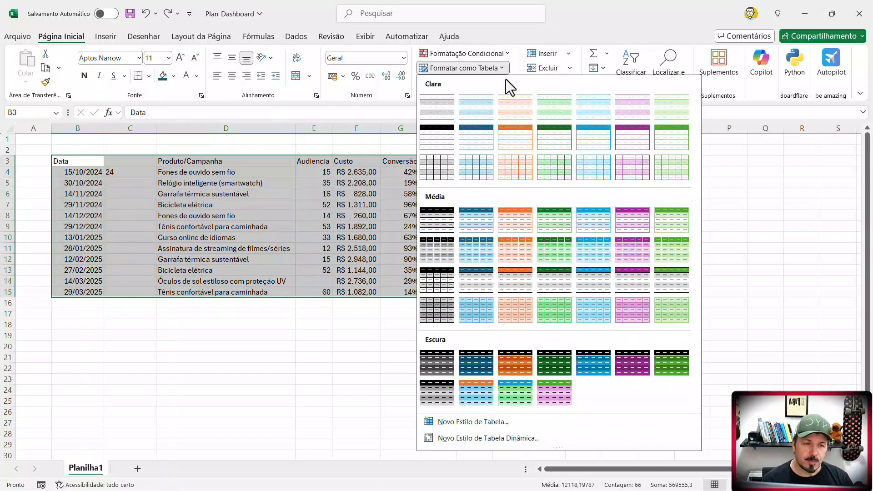
{"action": "left_click", "coordinate": [448, 135]}
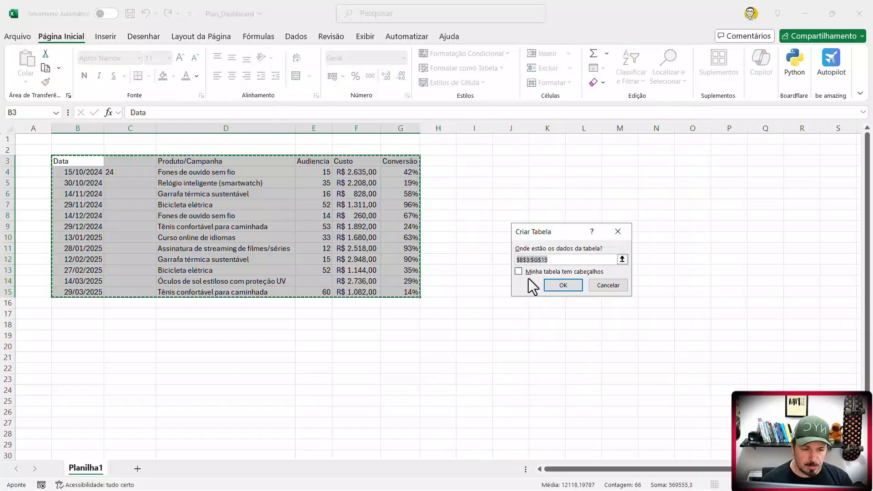
{"action": "left_click", "coordinate": [519, 272]}
{"action": "left_click", "coordinate": [562, 286]}
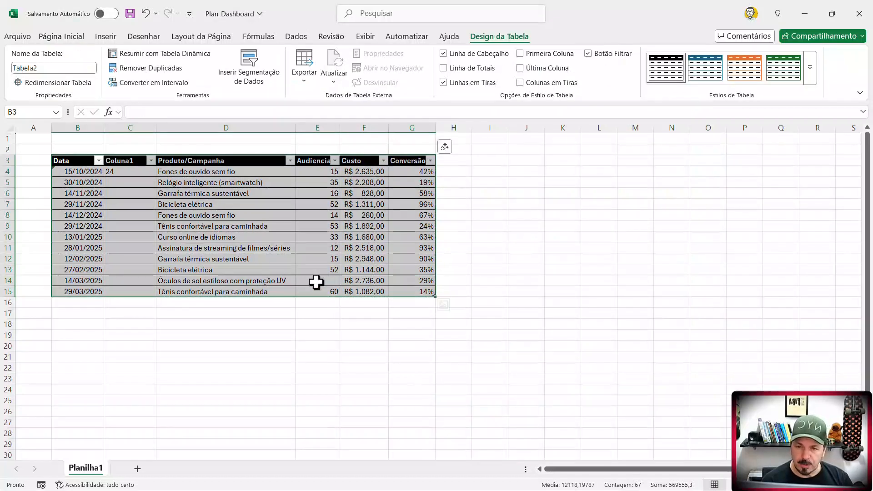
- Change the formula in C4 to =TEXTO(B4;"aaa") so that the whole Coluna1 column gets four-digit years
{"action": "left_click", "coordinate": [220, 260]}
{"action": "left_click", "coordinate": [135, 173]}
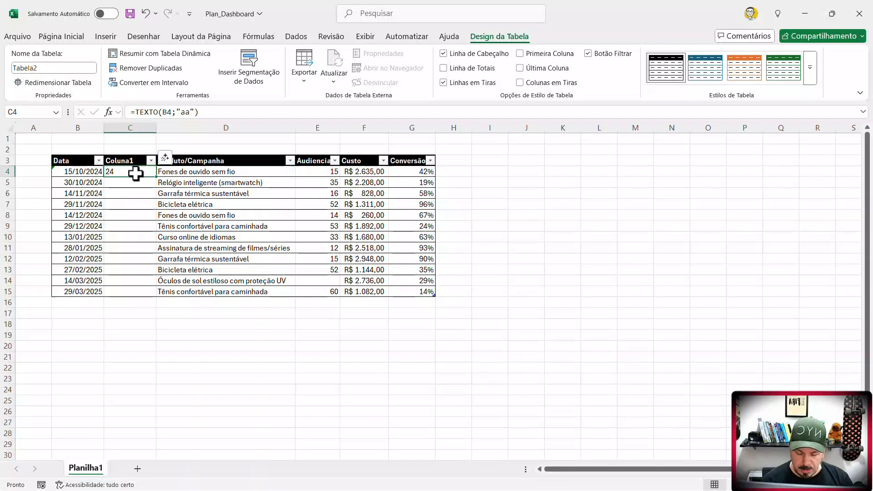
{"action": "key", "text": "F2"}
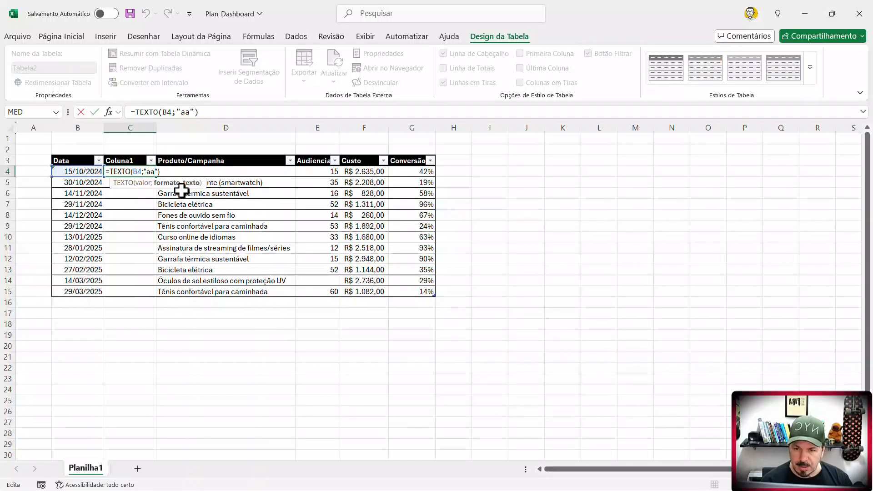
{"action": "type", "text": "a"}
{"action": "key", "text": "Return"}
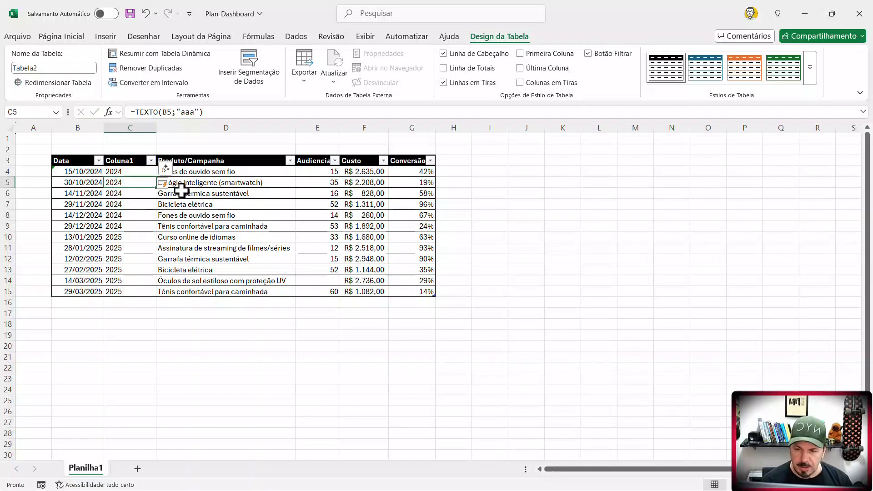
{"action": "left_click", "coordinate": [127, 288]}
{"action": "left_click_drag", "start_coordinate": [127, 290], "coordinate": [127, 171]}
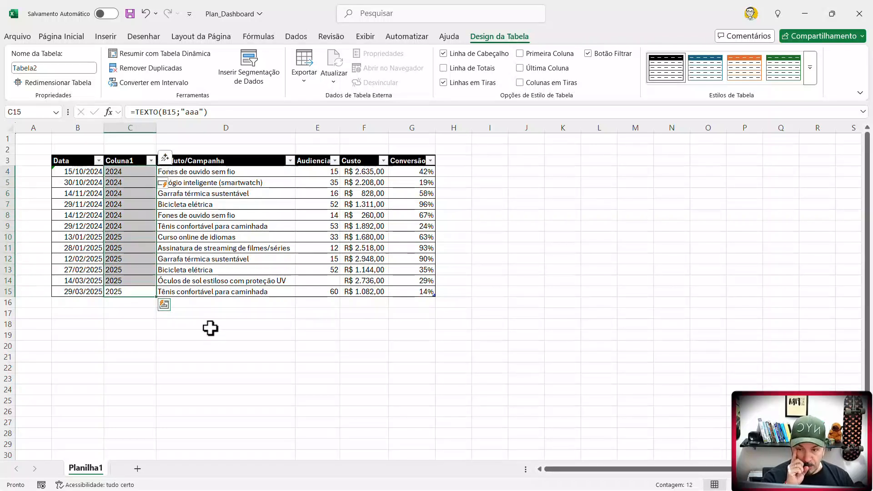
- Try deleting the Data column while Coluna1 still holds formulas, and undo the deletion
{"action": "left_click", "coordinate": [84, 125]}
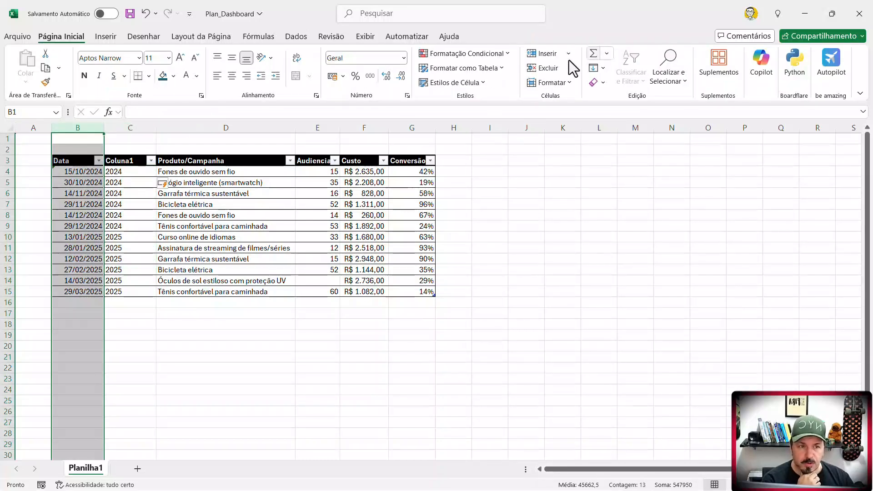
{"action": "left_click", "coordinate": [539, 68]}
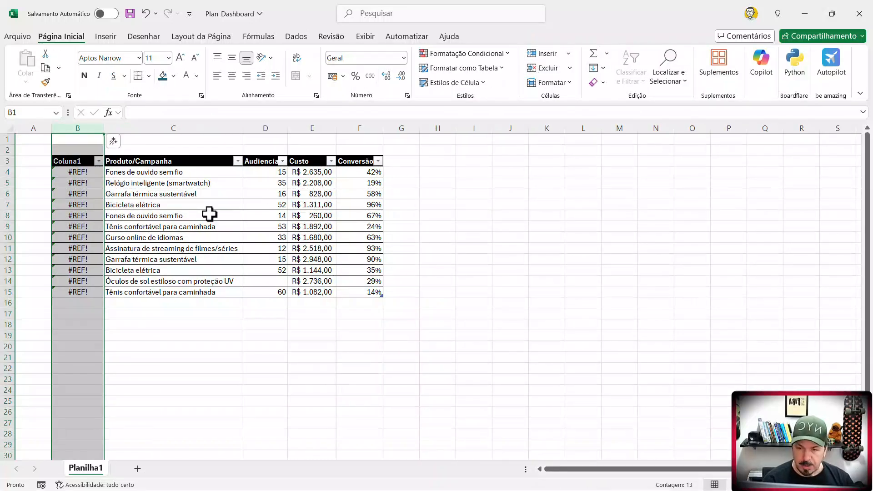
{"action": "key", "text": "ctrl+z"}
- Replace the year formulas in C4:C15 with their values by copying and pasting them in place as values
{"action": "left_click_drag", "start_coordinate": [121, 172], "coordinate": [136, 290]}
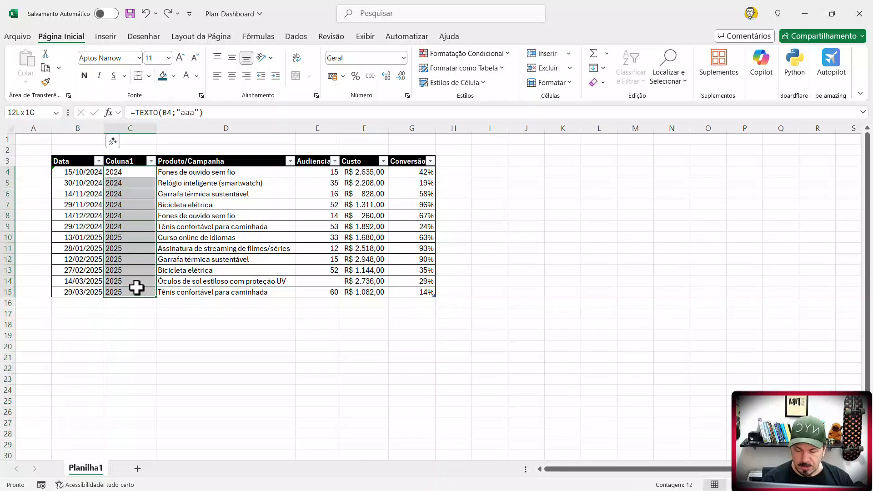
{"action": "key", "text": "ctrl+c"}
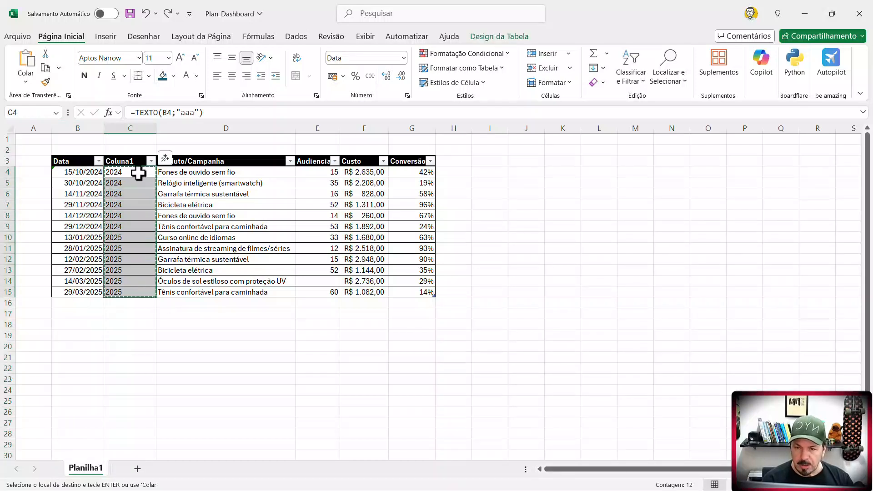
{"action": "right_click", "coordinate": [139, 173]}
{"action": "left_click", "coordinate": [184, 164]}
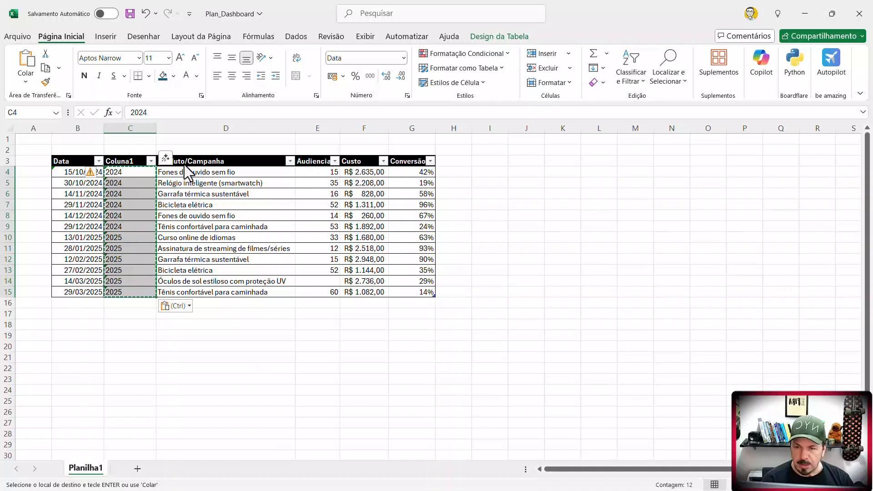
- Delete column B holding the full dates from the sheet
{"action": "left_click", "coordinate": [82, 127]}
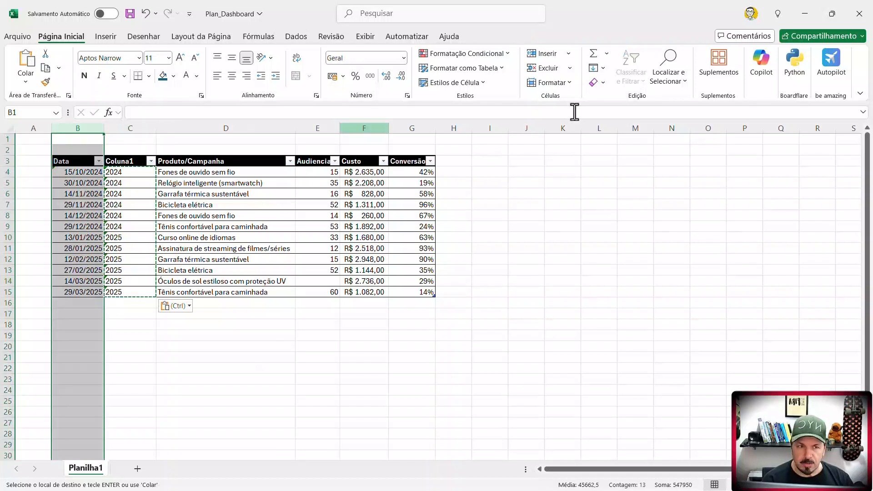
{"action": "left_click", "coordinate": [546, 70]}
{"action": "left_click", "coordinate": [167, 250]}
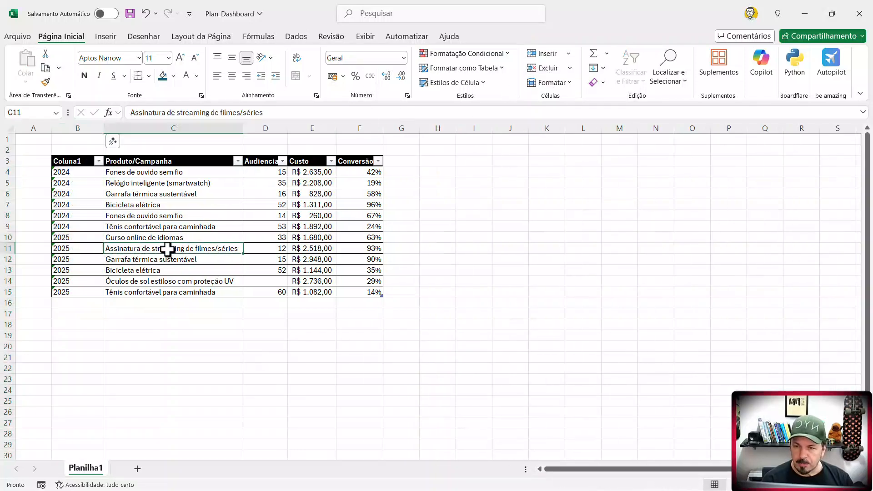
- Rename the Coluna1 header in B3 to Ano
{"action": "left_click", "coordinate": [95, 173]}
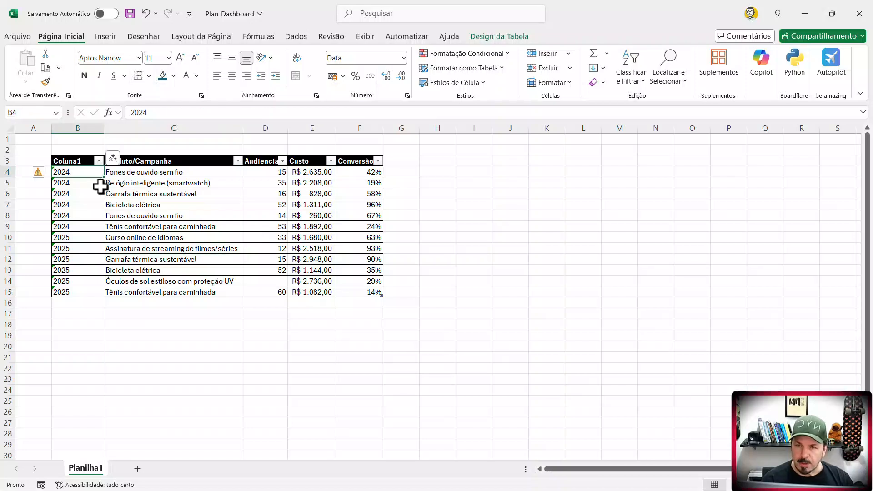
{"action": "left_click_drag", "start_coordinate": [89, 173], "coordinate": [86, 290]}
{"action": "double_click", "coordinate": [76, 162]}
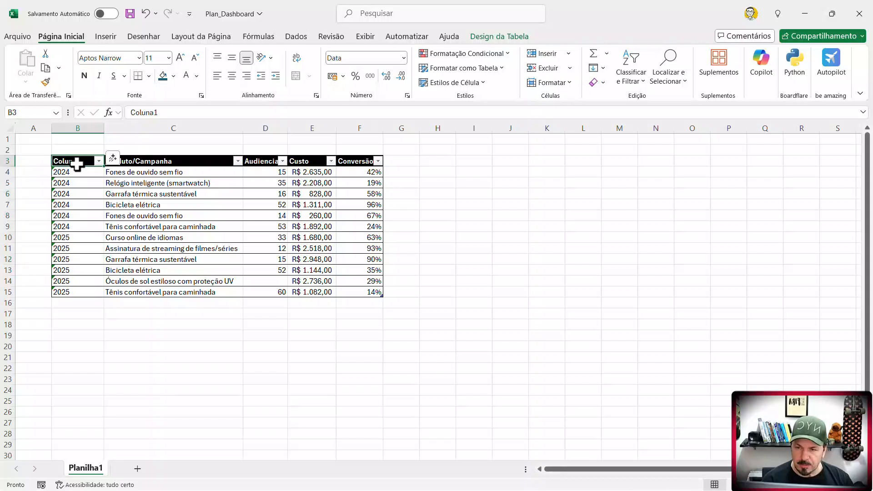
{"action": "double_click", "coordinate": [76, 163]}
{"action": "type", "text": "Ano"}
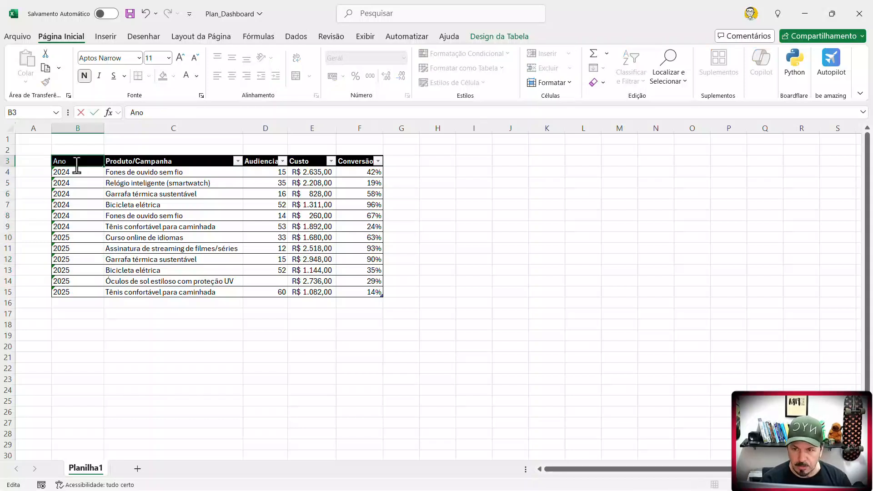
{"action": "key", "text": "Return"}
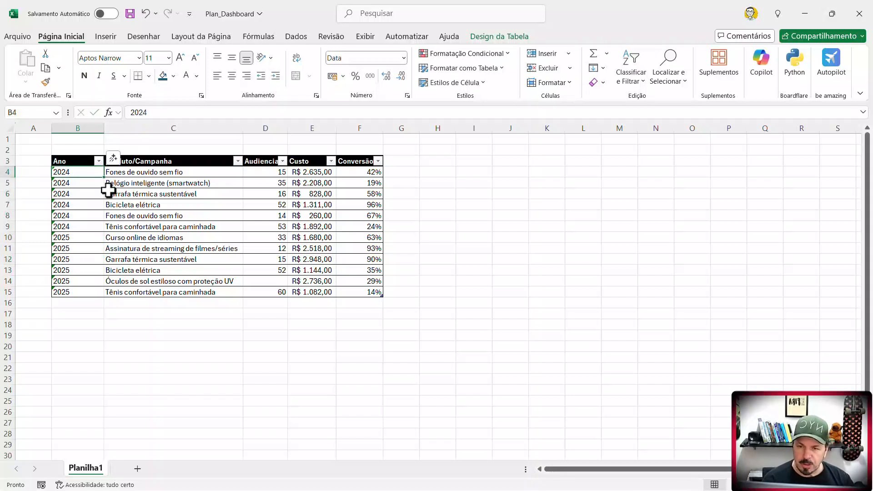
- Shorten the Produto/Campanha header in C3 to Campanha
{"action": "left_click", "coordinate": [183, 163]}
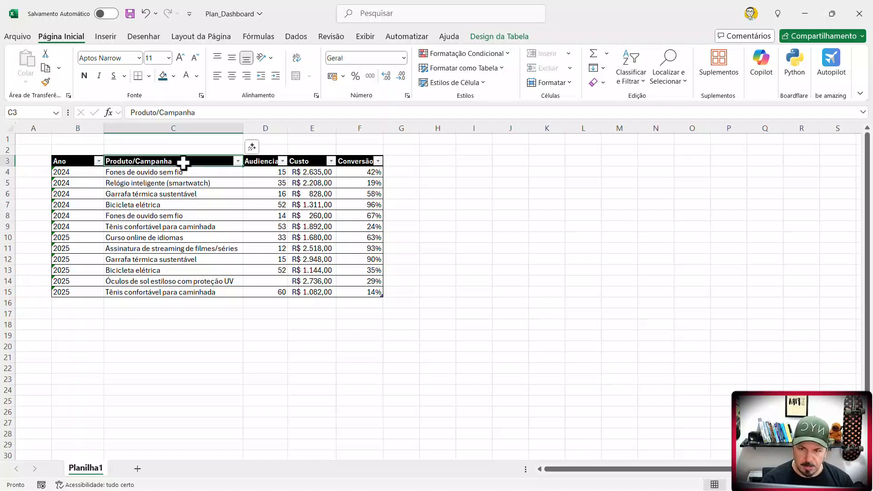
{"action": "double_click", "coordinate": [183, 163]}
{"action": "key", "text": "Home"}
{"action": "key", "text": "Delete"}
{"action": "key", "text": "Delete"}
{"action": "key", "text": "Delete"}
{"action": "key", "text": "Delete"}
{"action": "key", "text": "Delete"}
{"action": "key", "text": "Delete"}
{"action": "key", "text": "Delete"}
{"action": "key", "text": "Delete"}
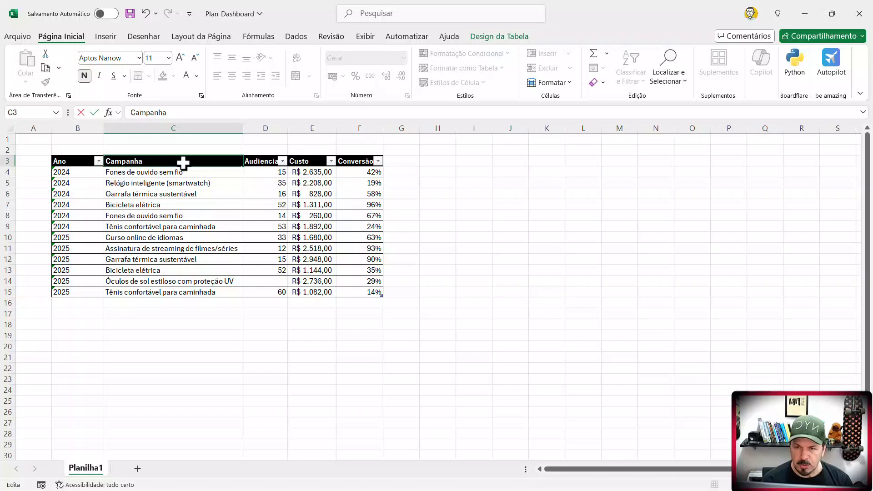
{"action": "key", "text": "Return"}
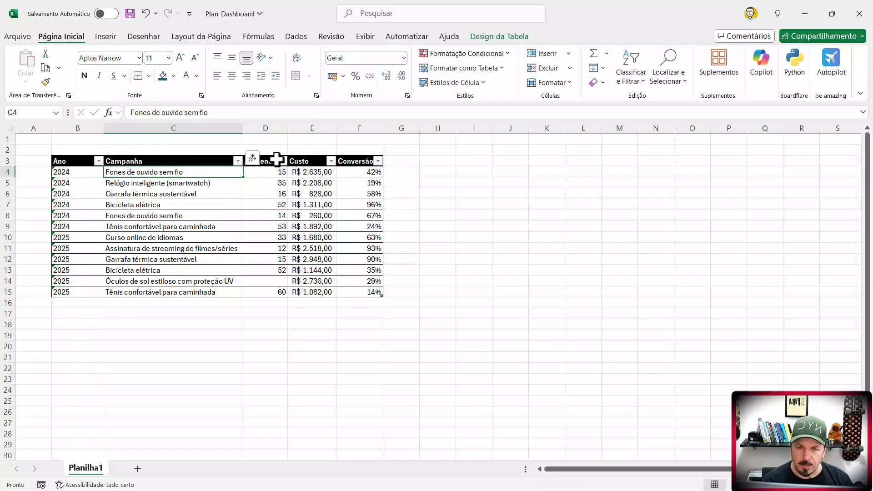
- Widen column D slightly so the Audiencia header fits beside its filter arrow
{"action": "left_click_drag", "start_coordinate": [287, 129], "coordinate": [290, 129]}
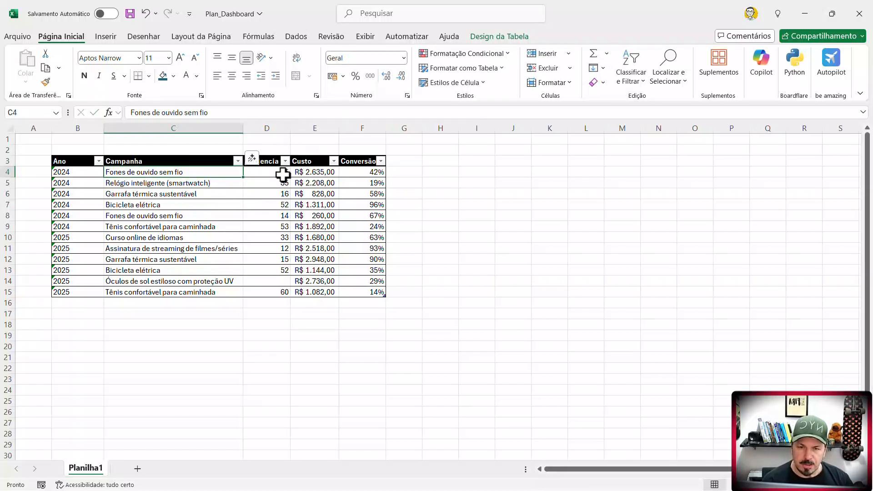
{"action": "left_click_drag", "start_coordinate": [283, 174], "coordinate": [275, 262]}
{"action": "left_click_drag", "start_coordinate": [317, 183], "coordinate": [318, 204]}
{"action": "left_click", "coordinate": [358, 190]}
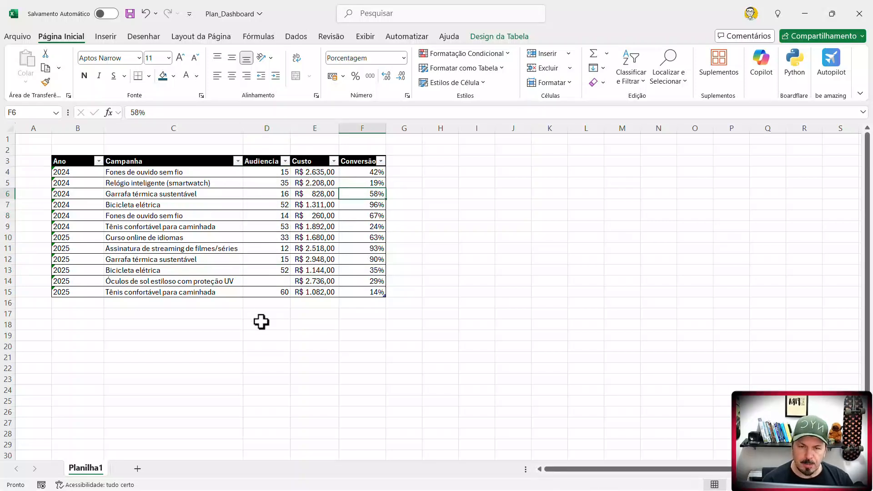
{"action": "left_click", "coordinate": [267, 173]}
{"action": "left_click", "coordinate": [271, 195]}
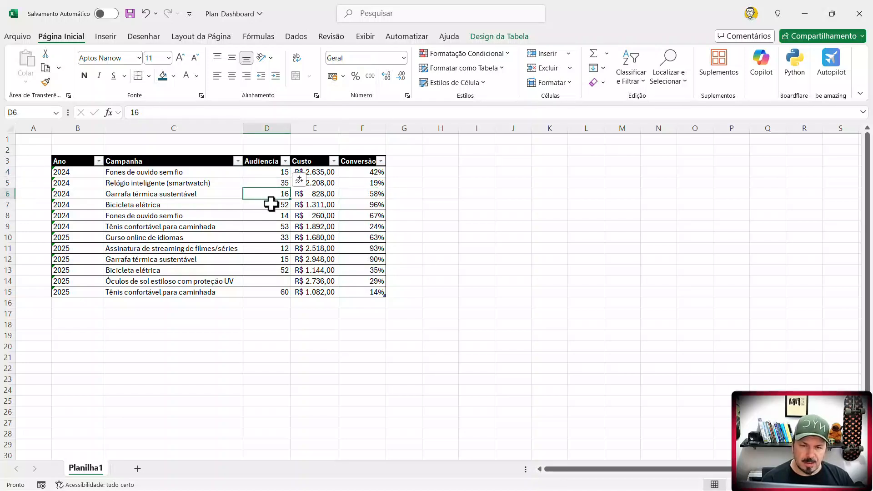
- Enter the age thresholds 1, 18 and 50 below the table in D18:D20
{"action": "left_click", "coordinate": [260, 329]}
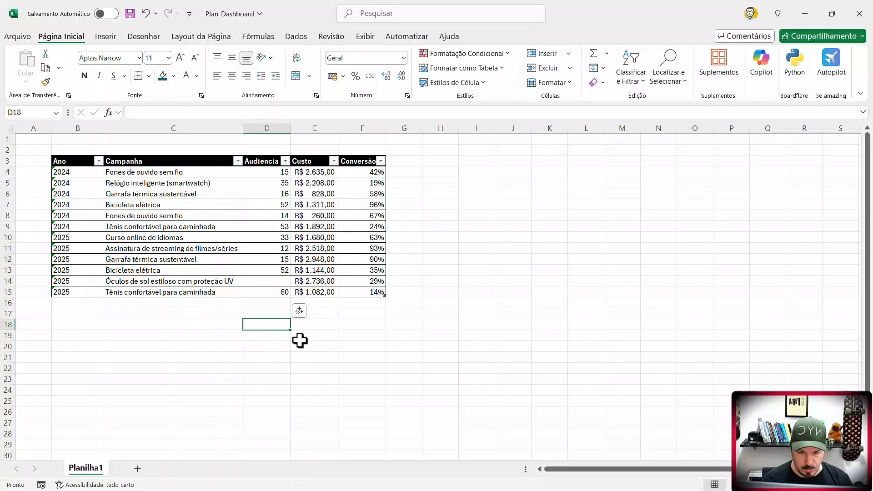
{"action": "type", "text": "1"}
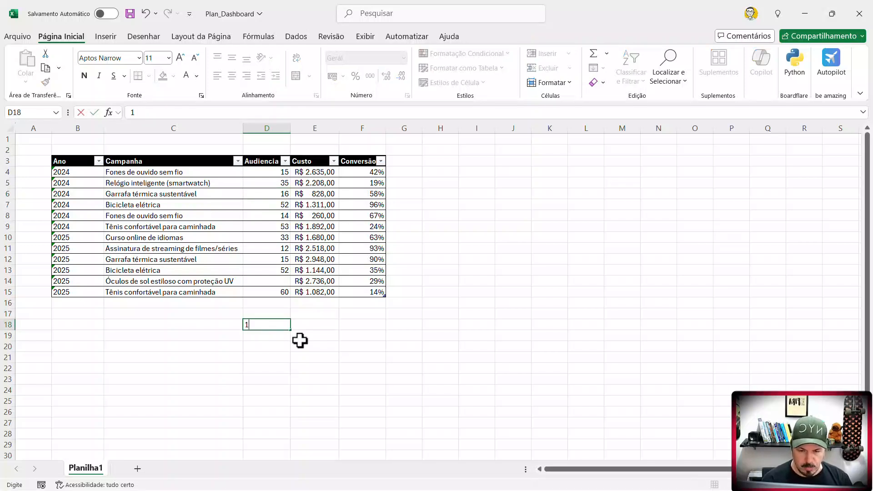
{"action": "key", "text": "Return"}
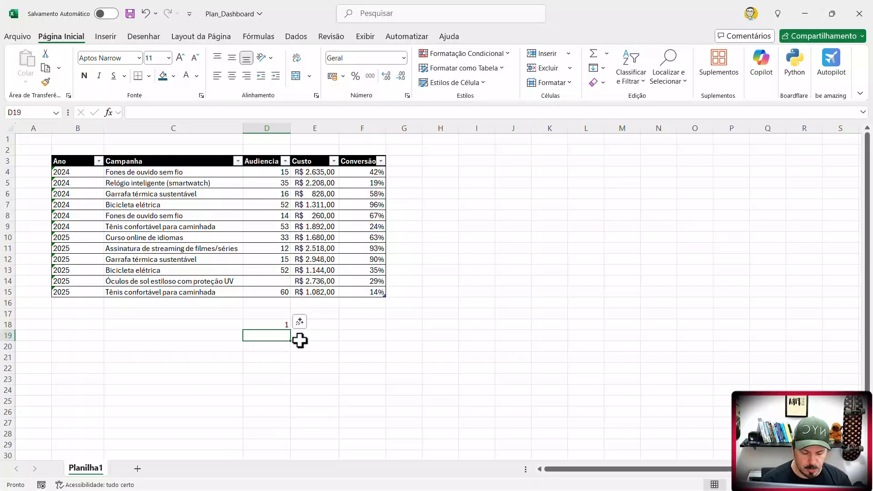
{"action": "type", "text": "18"}
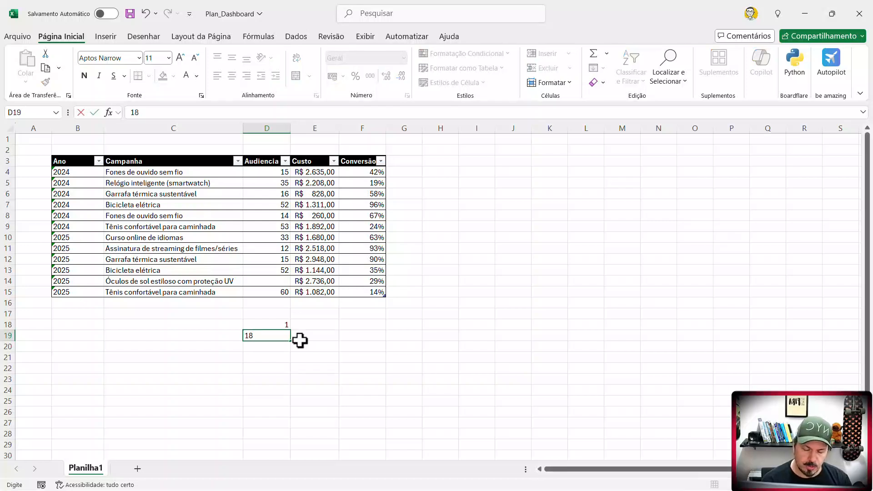
{"action": "key", "text": "Return"}
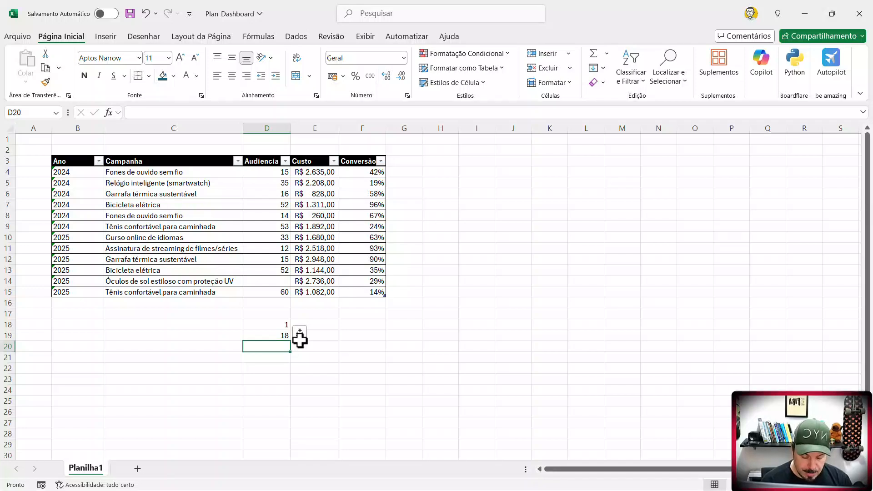
{"action": "type", "text": "50"}
{"action": "key", "text": "Return"}
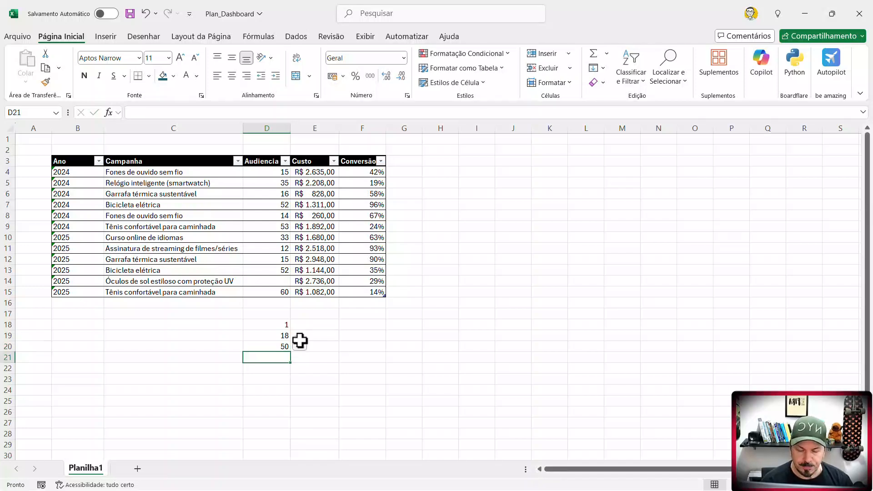
- Enter the label Jovem in E18 beside the threshold 1
{"action": "key", "text": "Up"}
{"action": "key", "text": "Up"}
{"action": "key", "text": "Up"}
{"action": "key", "text": "Right"}
{"action": "type", "text": "Jovem"}
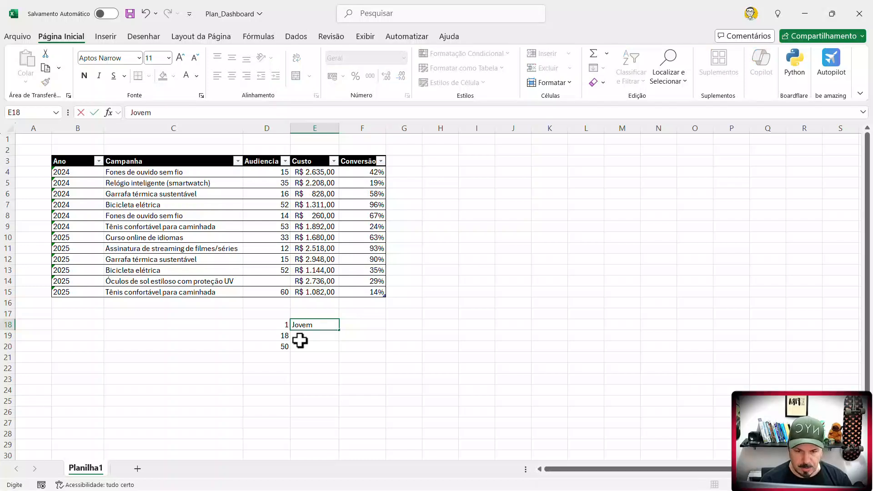
{"action": "key", "text": "Return"}
{"action": "key", "text": "Up"}
{"action": "key", "text": "Left"}
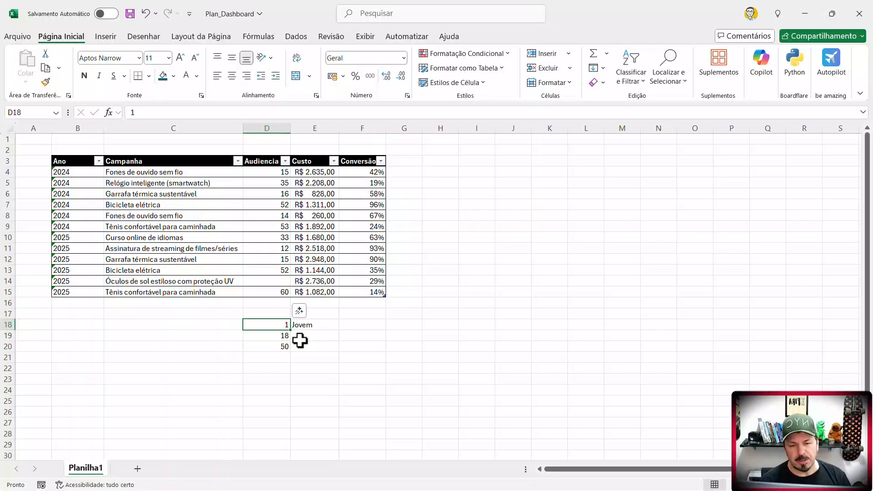
- Move the thresholds 18 and 50 down one row to D20:D21 and enter 12 in D19
{"action": "key", "text": "Down"}
{"action": "key", "text": "shift+Down"}
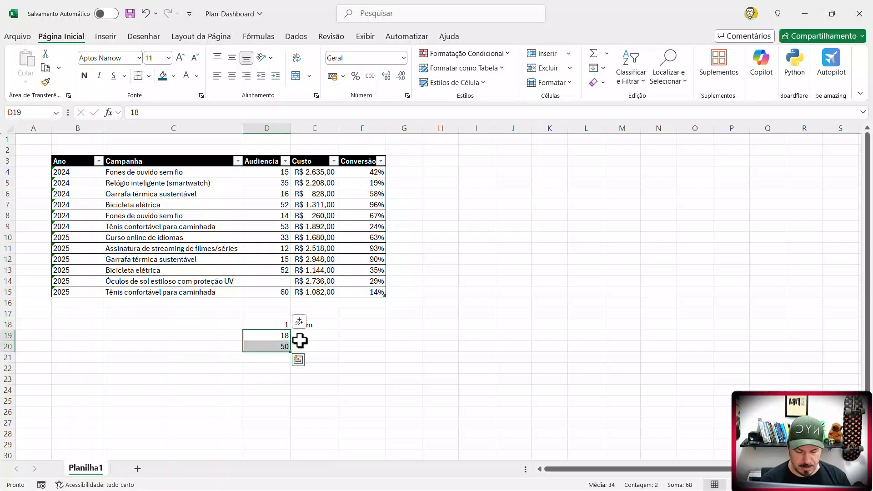
{"action": "key", "text": "ctrl+c"}
{"action": "key", "text": "Down"}
{"action": "key", "text": "ctrl+v"}
{"action": "key", "text": "Up"}
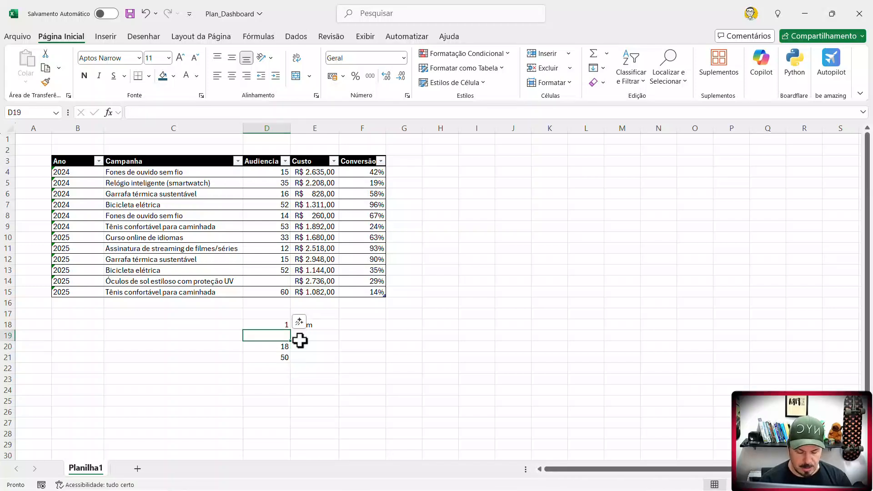
{"action": "type", "text": "12"}
{"action": "key", "text": "Return"}
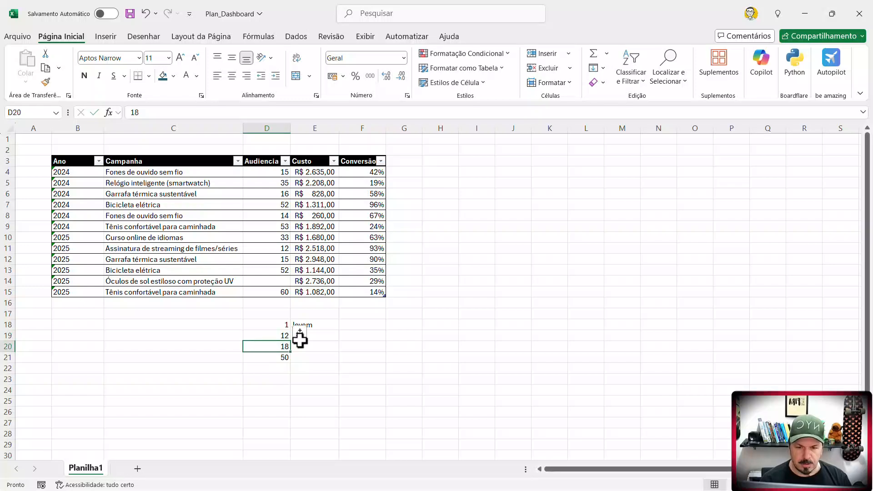
- Enter the age-group labels Crianca, Jovem and Adulto in E18:E20, replacing the existing label in E18
{"action": "key", "text": "Up"}
{"action": "key", "text": "Up"}
{"action": "key", "text": "shift+Down"}
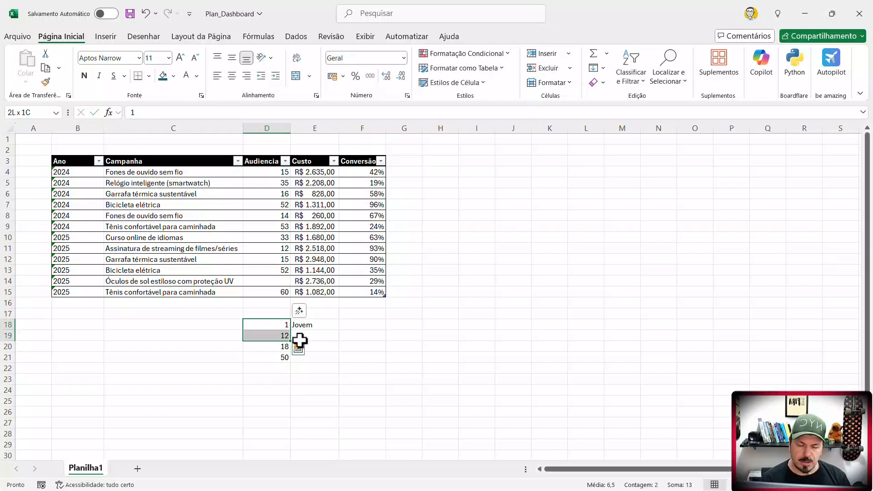
{"action": "key", "text": "Right"}
{"action": "type", "text": "Crianca"}
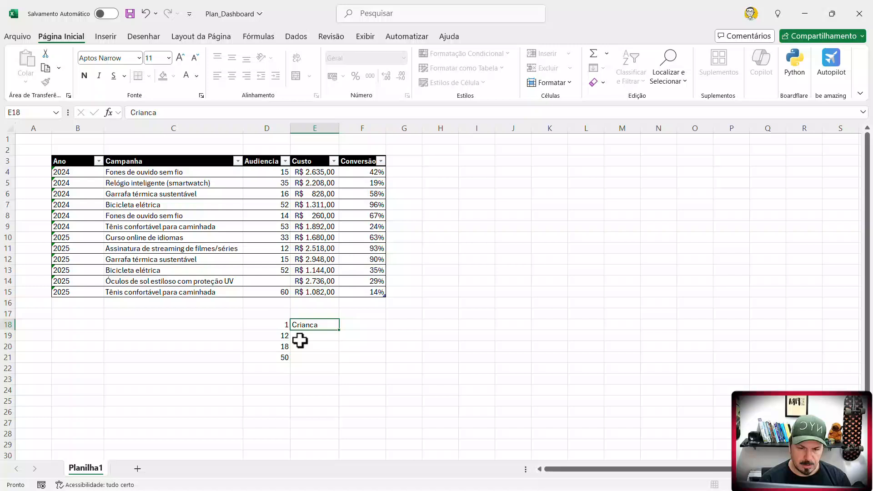
{"action": "key", "text": "Return"}
{"action": "type", "text": "Jovem"}
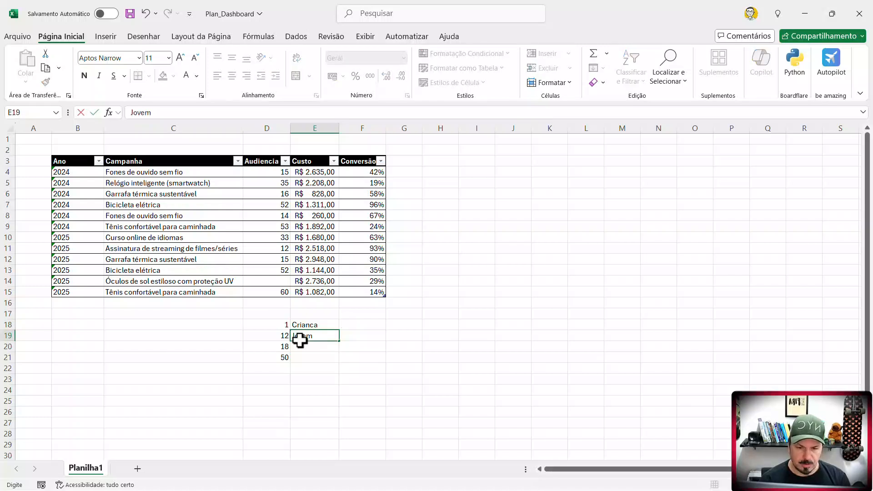
{"action": "key", "text": "Return"}
{"action": "type", "text": "Adulato"}
{"action": "key", "text": "BackSpace"}
{"action": "key", "text": "BackSpace"}
{"action": "key", "text": "BackSpace"}
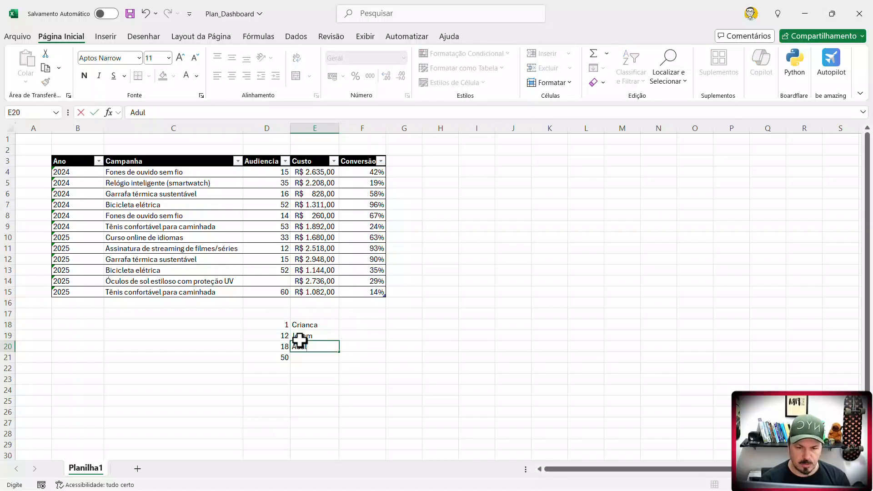
{"action": "type", "text": "to"}
{"action": "key", "text": "Return"}
- Enter the label 50+ in E21 beside the threshold 50
{"action": "type", "text": "5-"}
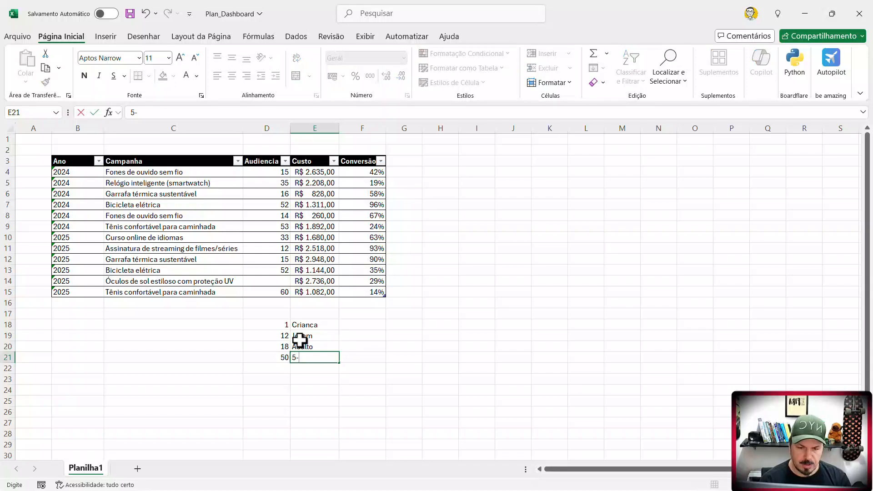
{"action": "type", "text": "0%"}
{"action": "key", "text": "Return"}
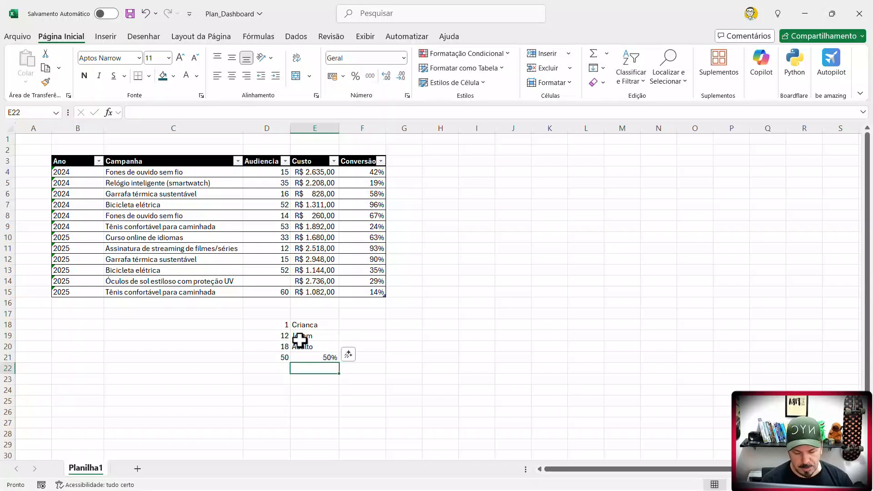
{"action": "key", "text": "Up"}
{"action": "key", "text": "F2"}
{"action": "key", "text": "BackSpace"}
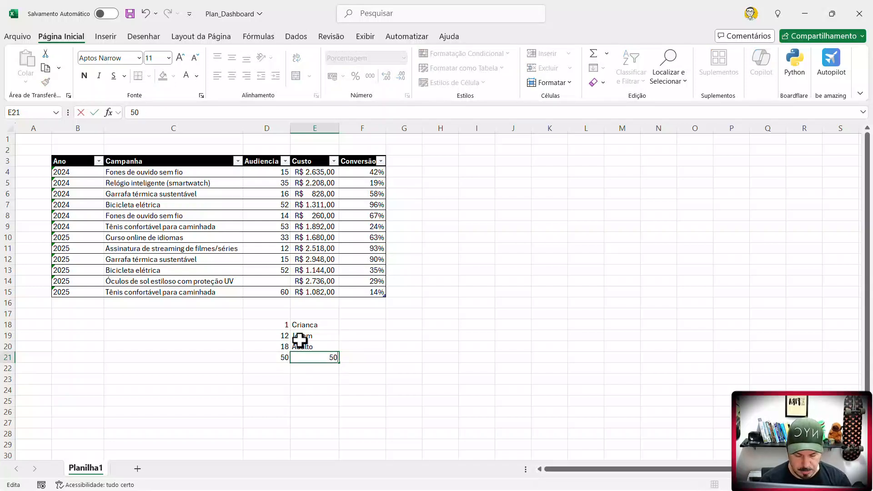
{"action": "type", "text": "+"}
{"action": "key", "text": "Return"}
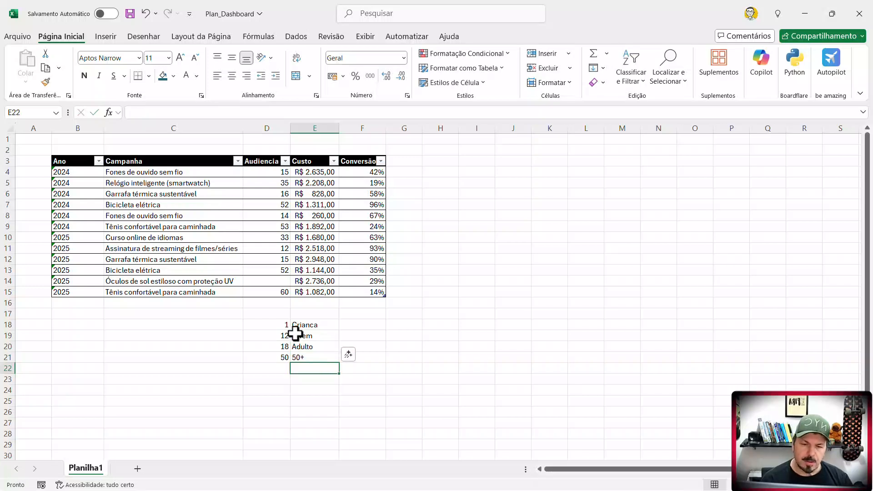
- Insert a new column between Audiencia and Custo
{"action": "left_click_drag", "start_coordinate": [305, 326], "coordinate": [300, 359]}
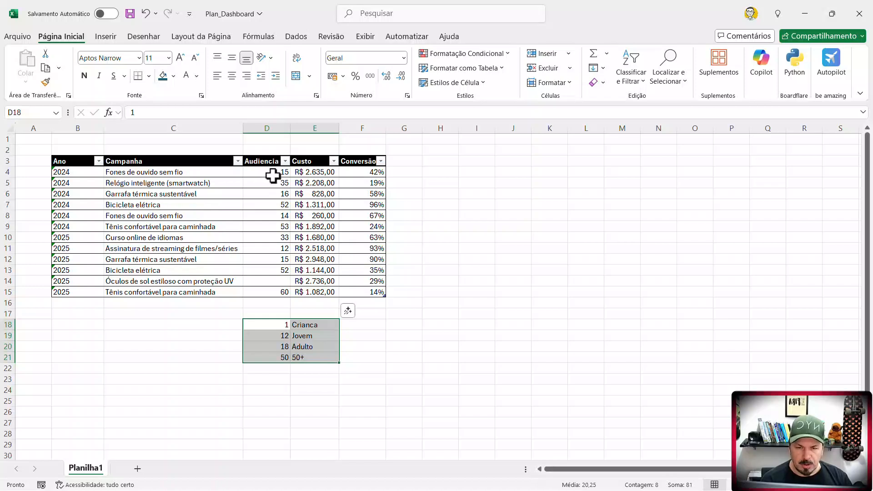
{"action": "left_click_drag", "start_coordinate": [272, 175], "coordinate": [275, 282]}
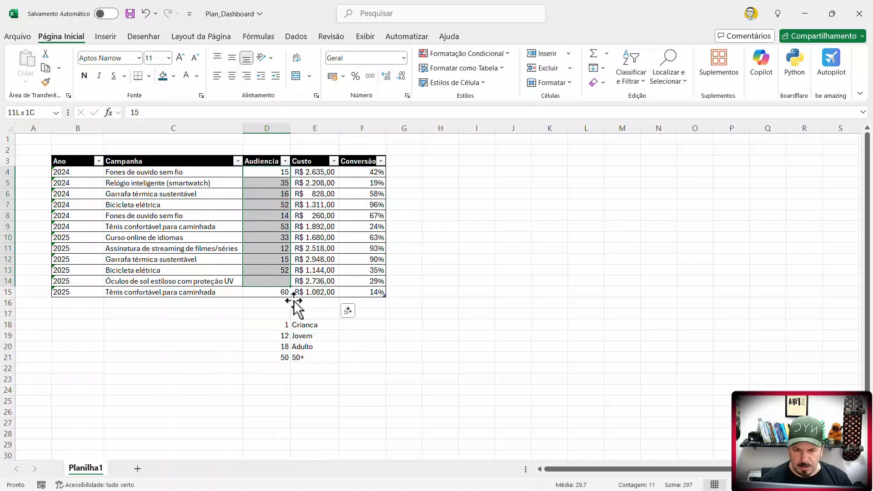
{"action": "left_click_drag", "start_coordinate": [318, 328], "coordinate": [318, 356]}
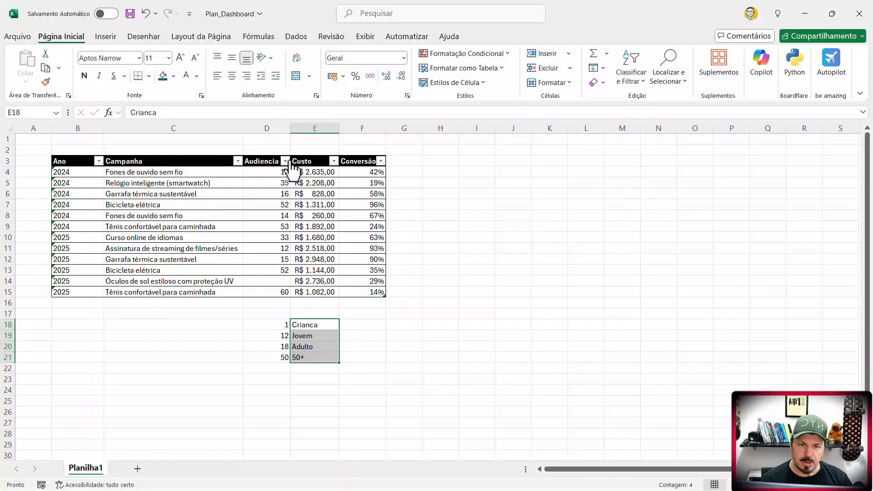
{"action": "left_click", "coordinate": [313, 128]}
{"action": "left_click", "coordinate": [551, 58]}
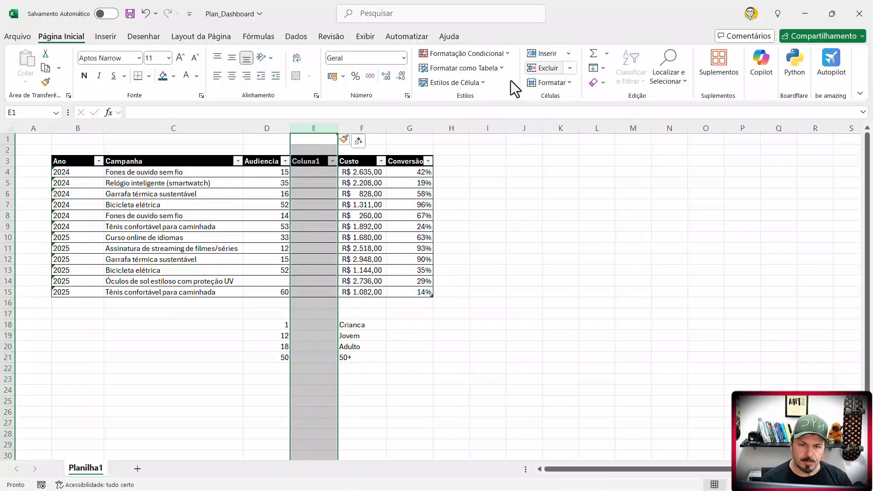
- Move the age-group labels from F18:F21 back to E18:E21, beside their thresholds
{"action": "left_click", "coordinate": [324, 174]}
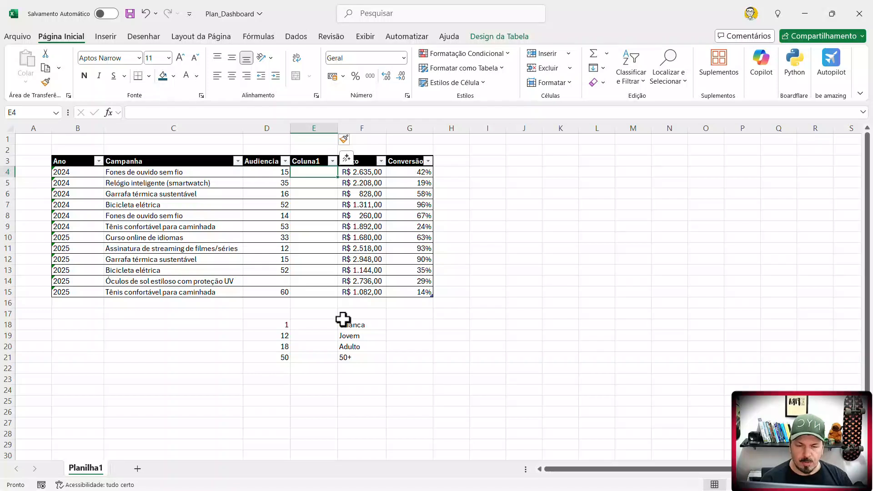
{"action": "left_click_drag", "start_coordinate": [343, 320], "coordinate": [330, 359]}
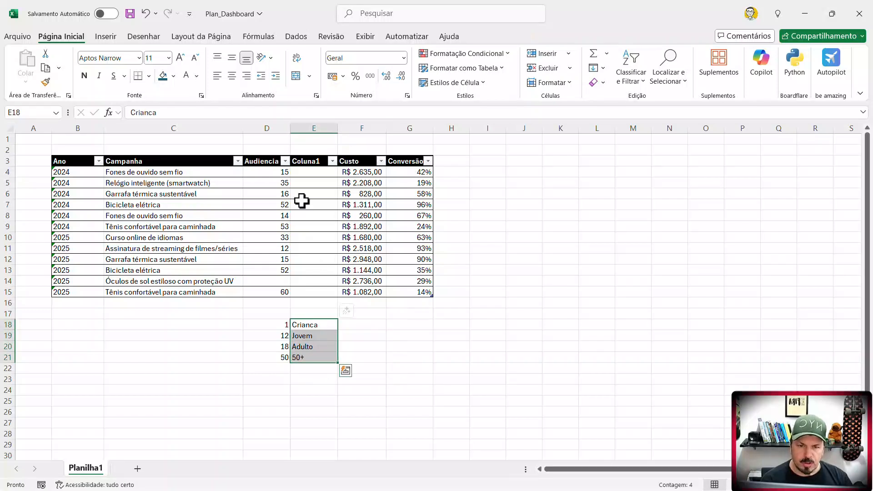
- Compare sample ages in the Audiencia column with the thresholds and age-group labels in D18:E21
{"action": "left_click", "coordinate": [284, 173]}
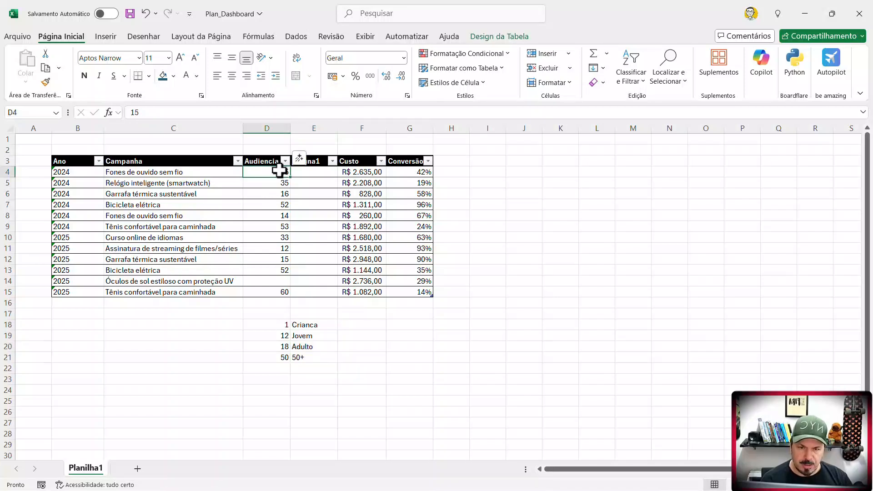
{"action": "left_click", "coordinate": [301, 337]}
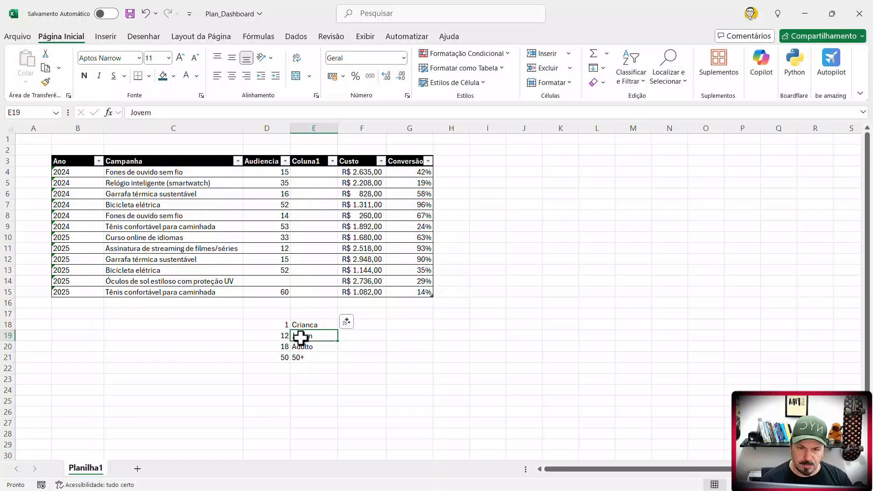
{"action": "left_click", "coordinate": [278, 204]}
{"action": "left_click", "coordinate": [308, 359]}
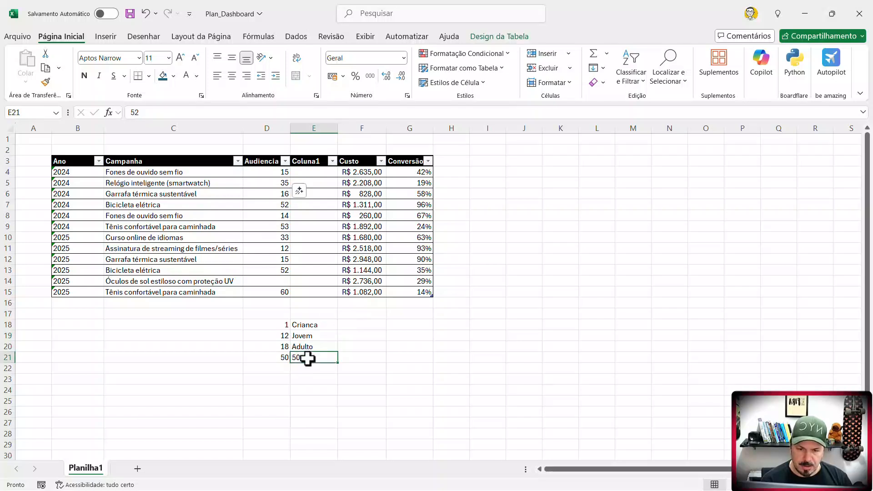
{"action": "left_click", "coordinate": [284, 238]}
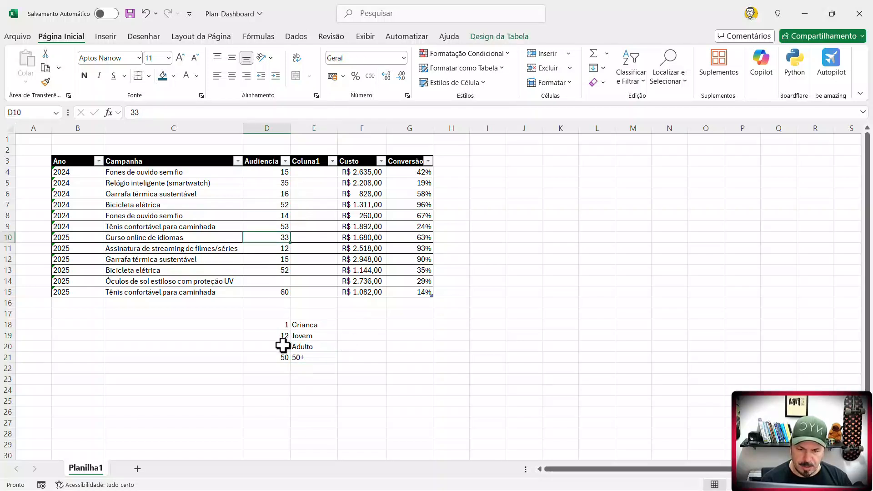
{"action": "left_click", "coordinate": [283, 346]}
{"action": "left_click", "coordinate": [306, 234]}
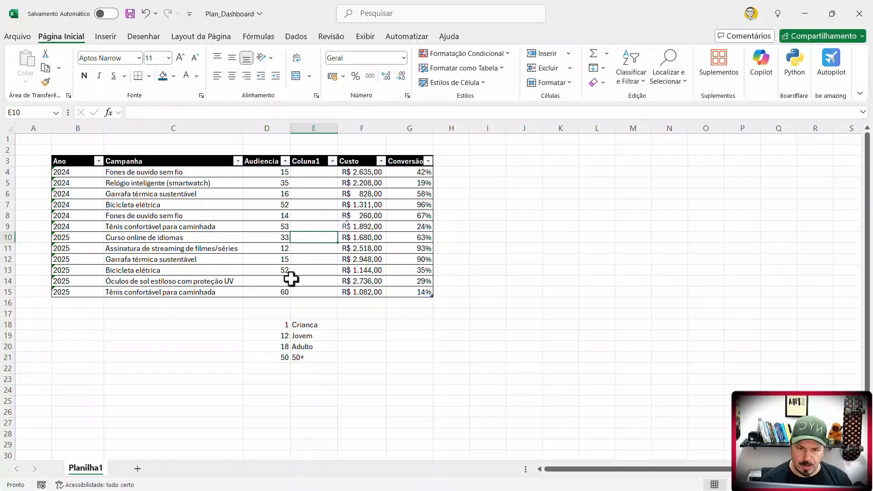
{"action": "left_click", "coordinate": [321, 177]}
{"action": "type", "text": "="}
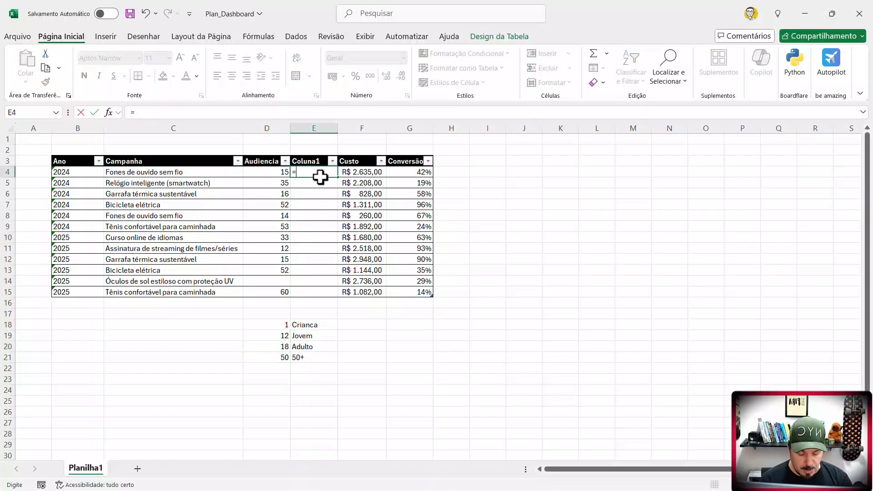
{"action": "type", "text": "pro"}
{"action": "key", "text": "BackSpace"}
{"action": "key", "text": "BackSpace"}
{"action": "type", "text": "PROCV"}
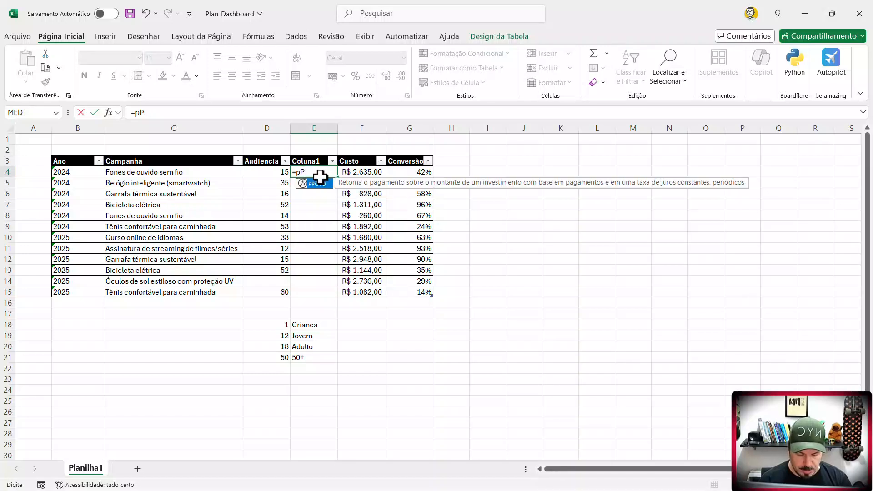
{"action": "key", "text": "Left"}
{"action": "key", "text": "Left"}
{"action": "key", "text": "Left"}
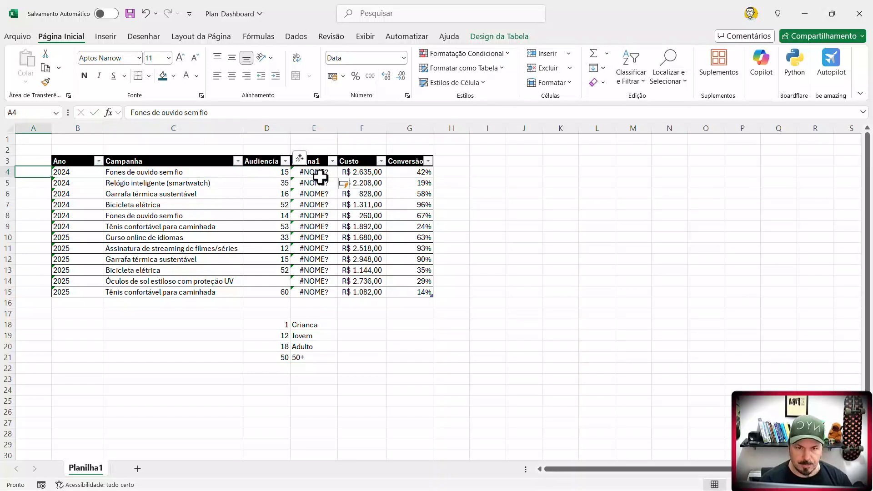
- Start a PROCV formula in E4 with the row's Audiencia value as the lookup value
{"action": "key", "text": "Right"}
{"action": "key", "text": "Right"}
{"action": "key", "text": "Right"}
{"action": "type", "text": "=pro"}
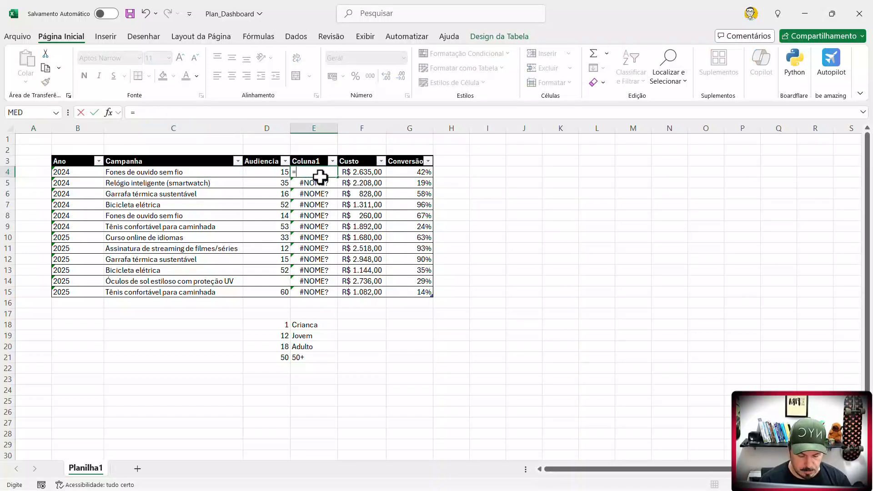
{"action": "key", "text": "BackSpace"}
{"action": "key", "text": "BackSpace"}
{"action": "key", "text": "BackSpace"}
{"action": "type", "text": "PROCV"}
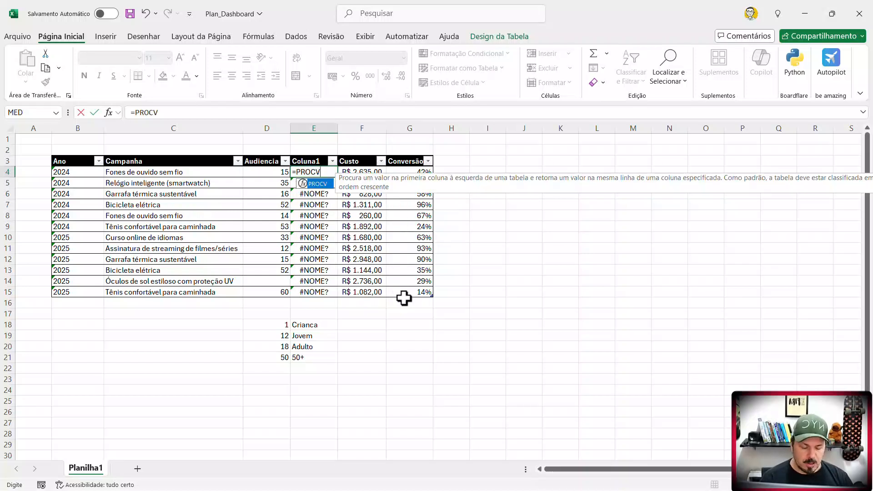
{"action": "type", "text": "("}
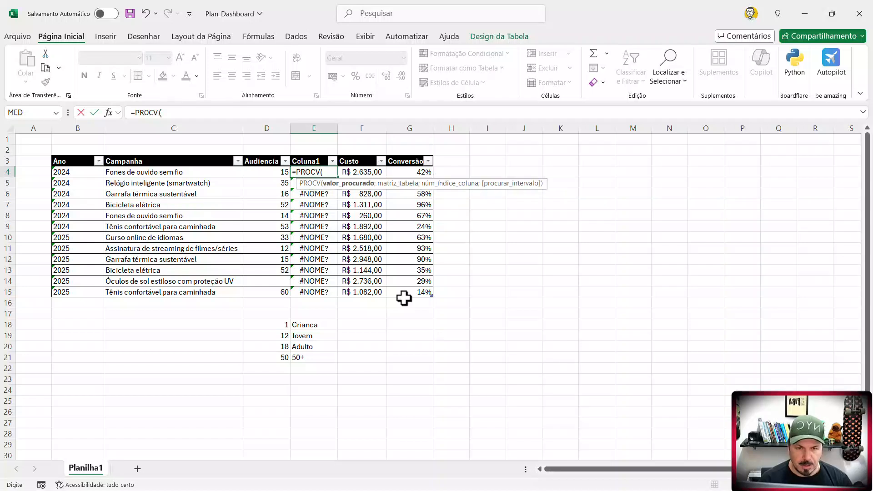
{"action": "left_click", "coordinate": [283, 173]}
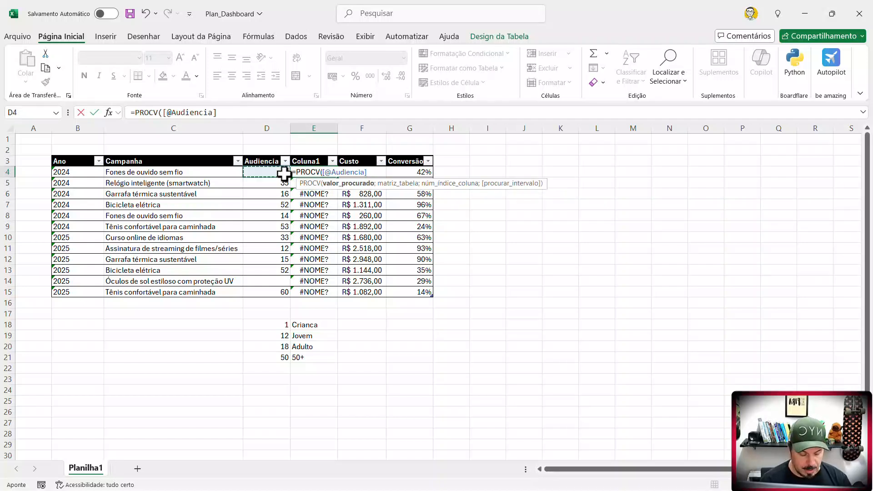
{"action": "type", "text": ";"}
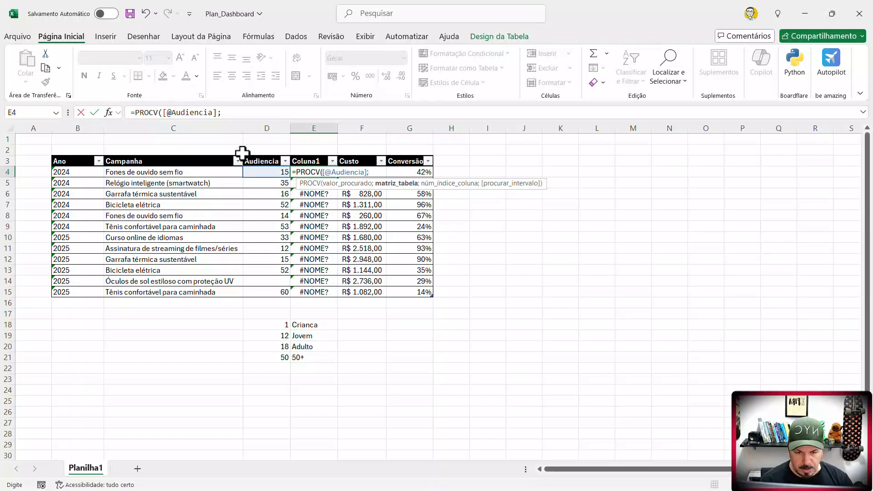
- Set the formula's lookup table to the threshold and label range as the absolute reference $D$18:$E$21
{"action": "left_click_drag", "start_coordinate": [285, 326], "coordinate": [314, 359]}
{"action": "key", "text": "shift+Left"}
{"action": "key", "text": "shift+Left"}
{"action": "key", "text": "shift+Left"}
{"action": "key", "text": "shift+Left"}
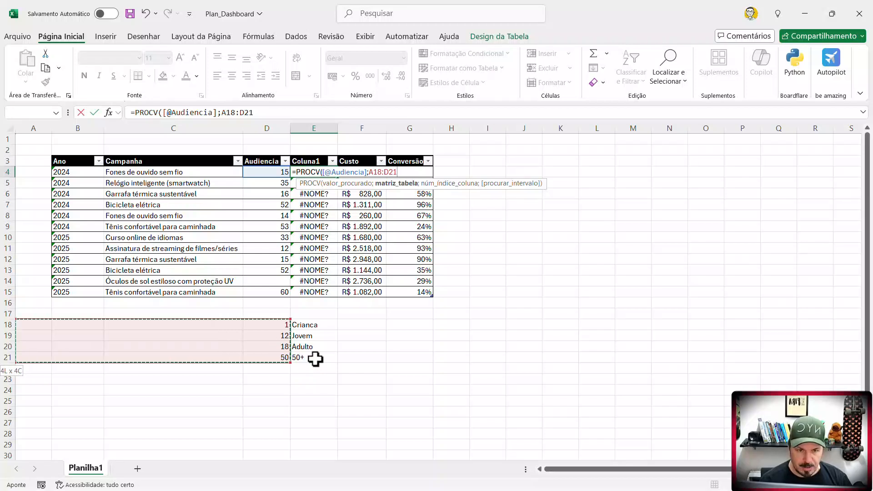
{"action": "key", "text": "shift+Right"}
{"action": "key", "text": "shift+Right"}
{"action": "key", "text": "shift+Right"}
{"action": "key", "text": "shift+Right"}
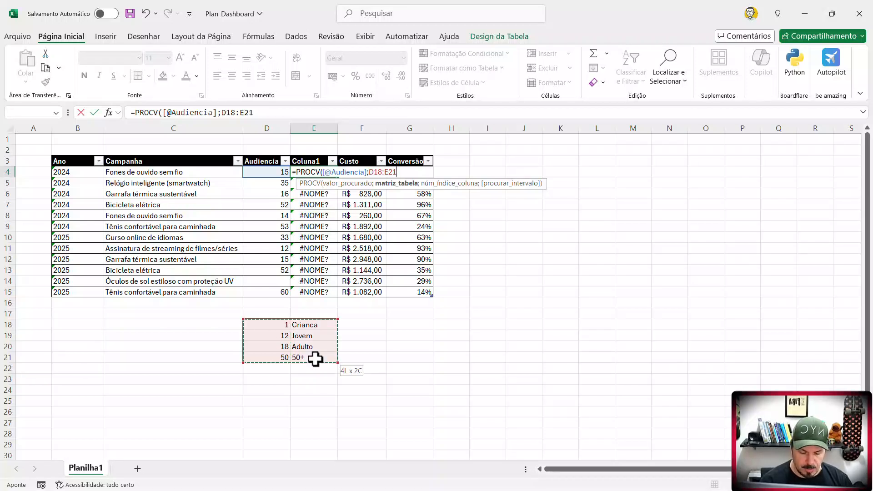
{"action": "key", "text": "F4"}
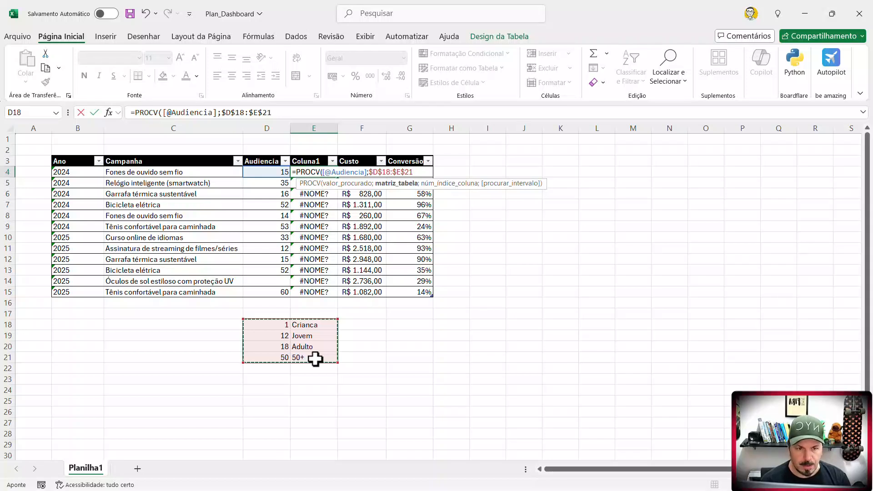
- Complete the PROCV formula with column index 2 and approximate match VERDADEIRO
{"action": "type", "text": ";"}
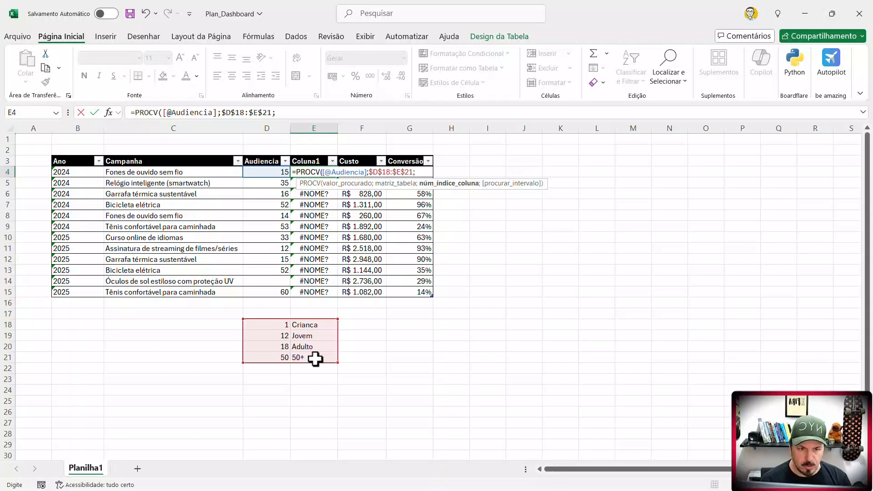
{"action": "type", "text": "2;"}
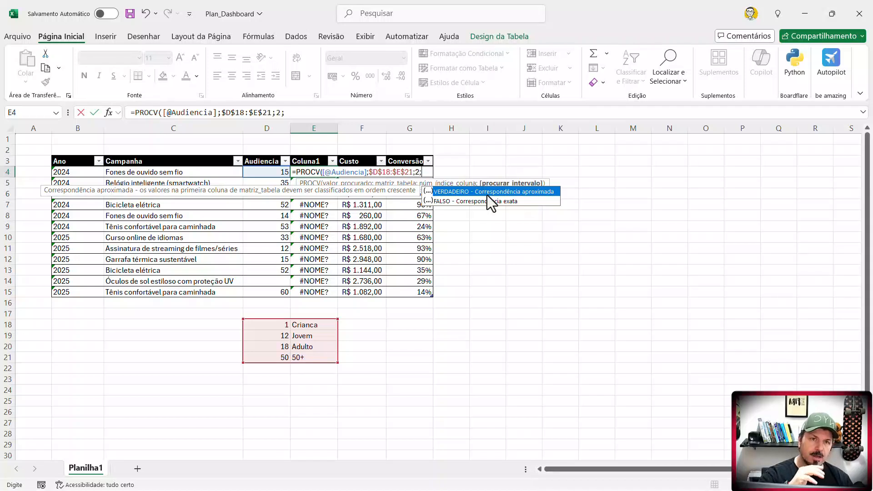
{"action": "key", "text": "Tab"}
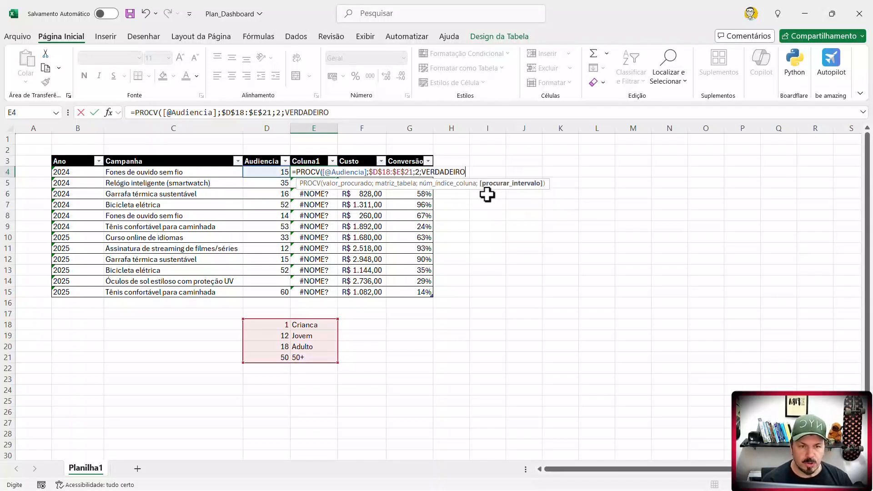
{"action": "key", "text": "Return"}
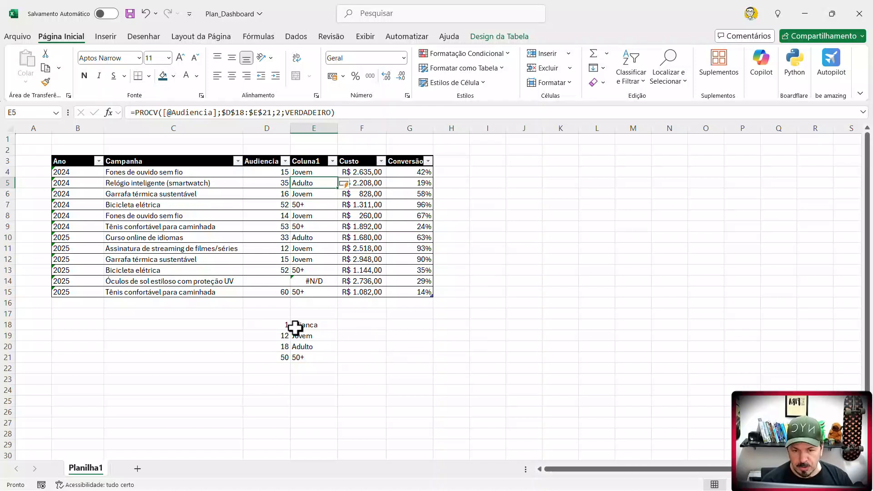
- Examine the age groups in Coluna1, the row 14 result for Óculos de sol, and the column's filter values
{"action": "left_click_drag", "start_coordinate": [318, 174], "coordinate": [307, 295]}
{"action": "left_click", "coordinate": [334, 326]}
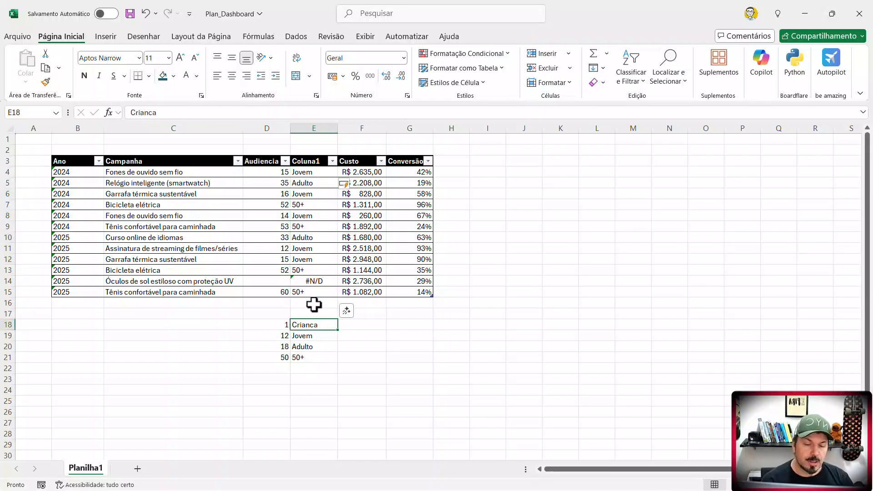
{"action": "left_click", "coordinate": [314, 283]}
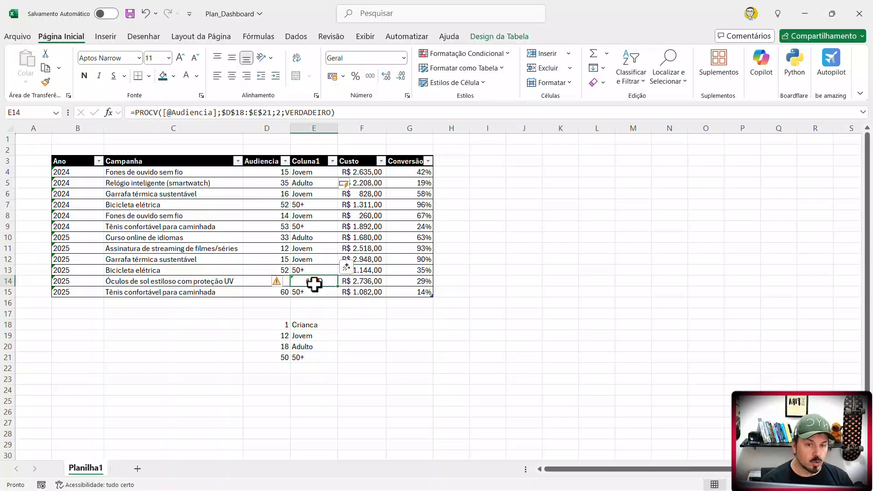
{"action": "left_click_drag", "start_coordinate": [73, 172], "coordinate": [416, 296]}
{"action": "left_click", "coordinate": [318, 282]}
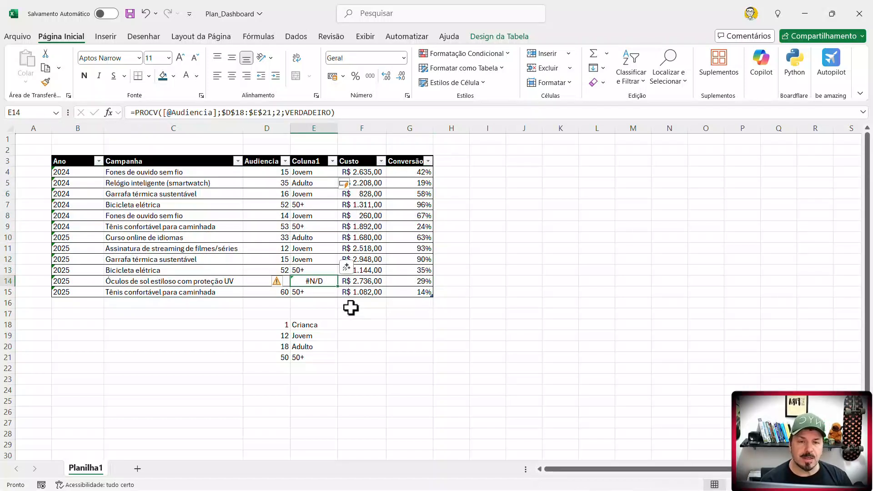
{"action": "left_click", "coordinate": [332, 162]}
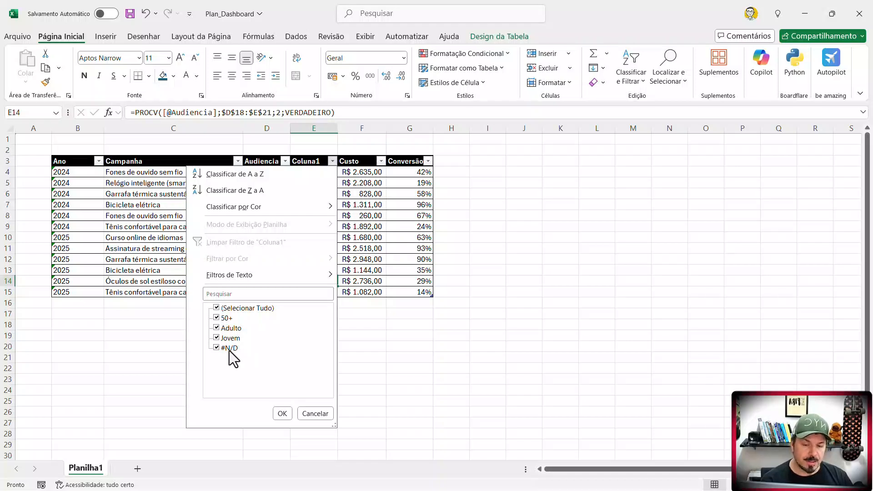
{"action": "left_click", "coordinate": [315, 413]}
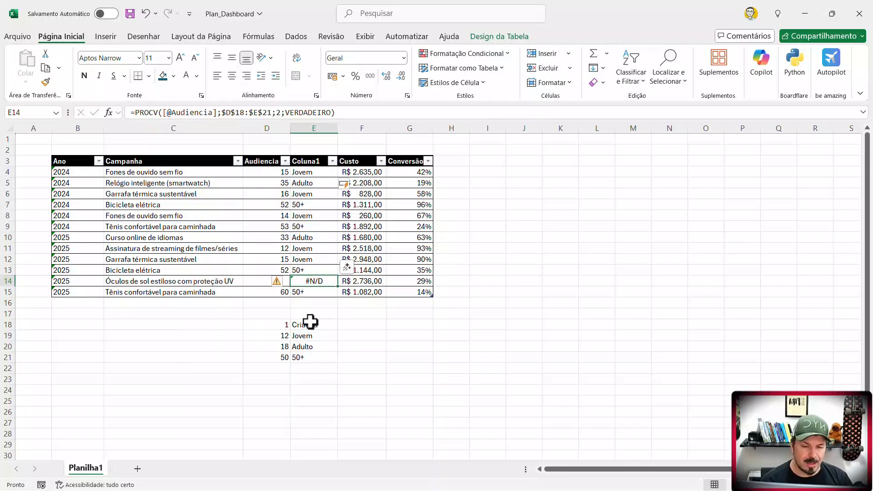
- Enter the missing age 40 in the Audiencia cell D14 for Óculos de sol estiloso com proteção UV
{"action": "left_click", "coordinate": [255, 282]}
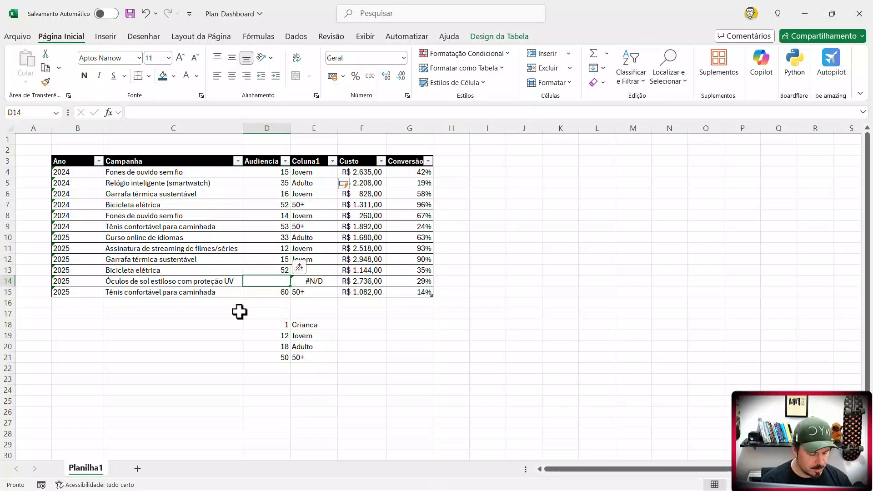
{"action": "type", "text": "40"}
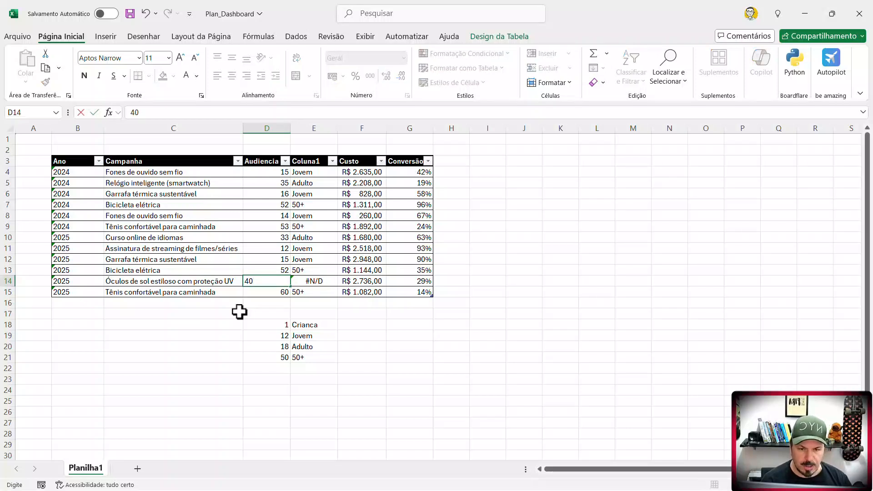
{"action": "key", "text": "Return"}
{"action": "left_click", "coordinate": [347, 338]}
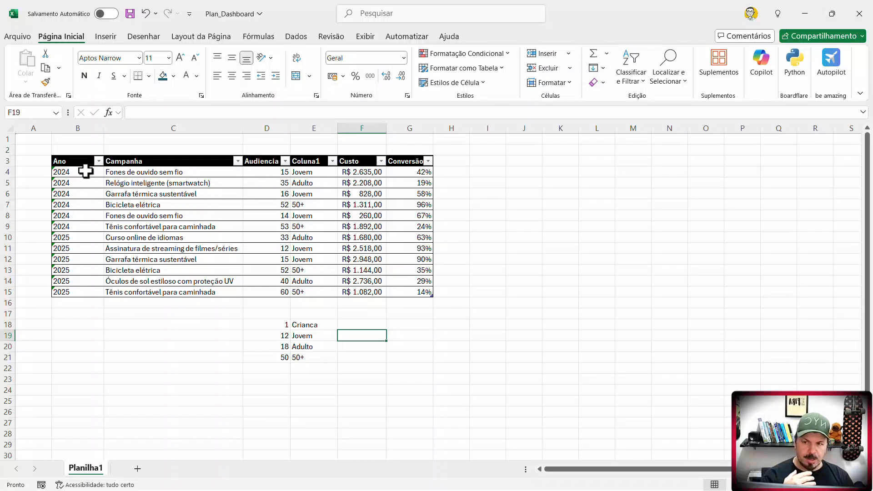
- Review the table's Ano, Campanha, Audiencia, age-group, Custo and Conversão columns as the data base
{"action": "left_click_drag", "start_coordinate": [86, 172], "coordinate": [75, 261]}
{"action": "left_click_drag", "start_coordinate": [363, 172], "coordinate": [415, 291]}
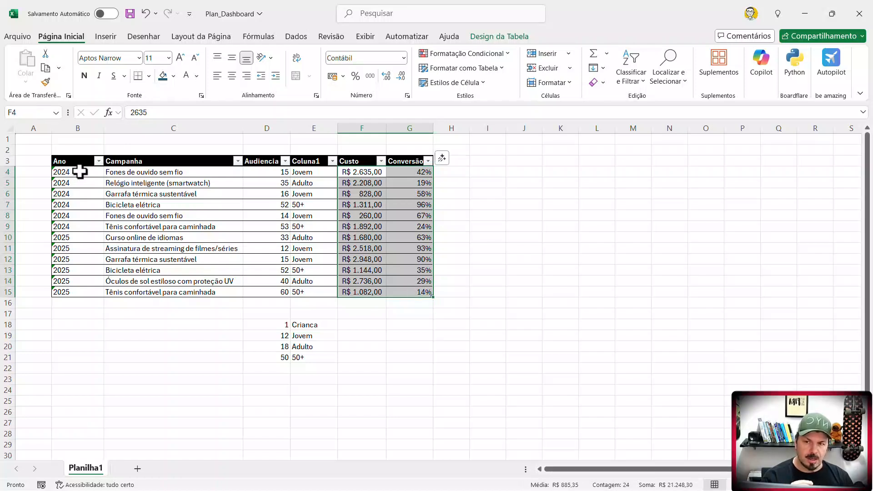
{"action": "left_click_drag", "start_coordinate": [76, 172], "coordinate": [86, 292]}
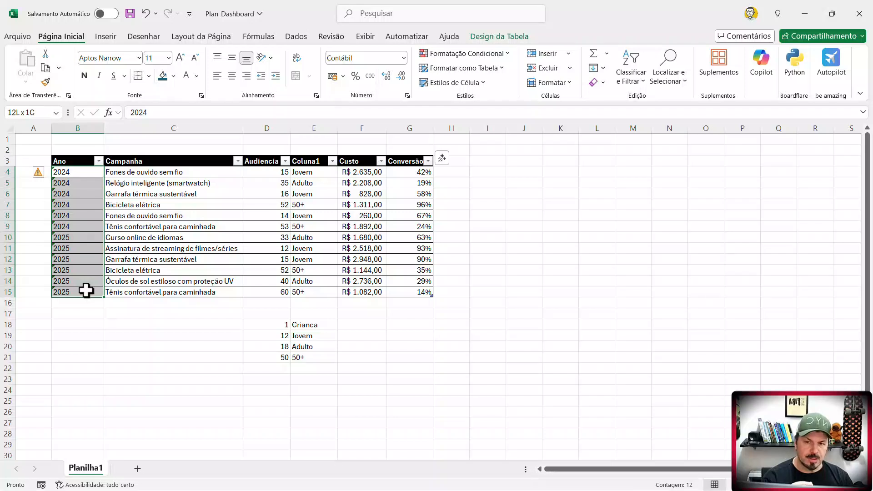
{"action": "left_click_drag", "start_coordinate": [214, 171], "coordinate": [265, 292]}
{"action": "left_click_drag", "start_coordinate": [273, 172], "coordinate": [272, 290]}
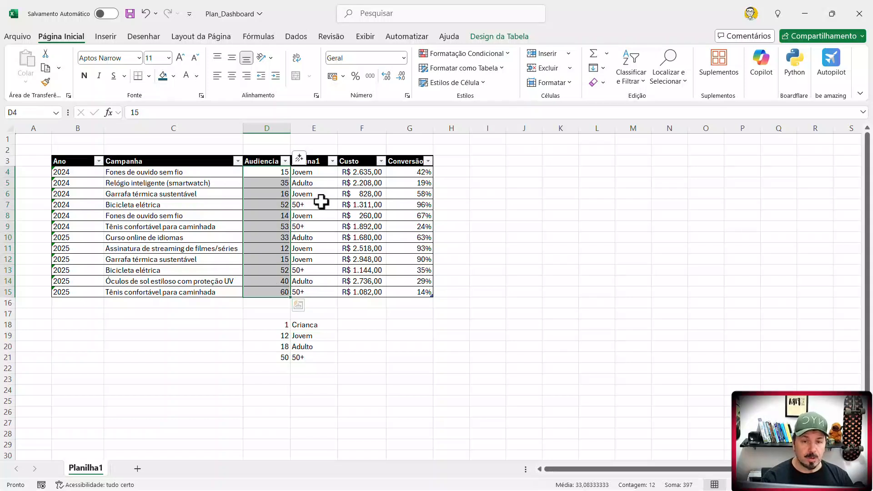
{"action": "left_click_drag", "start_coordinate": [318, 172], "coordinate": [318, 295]}
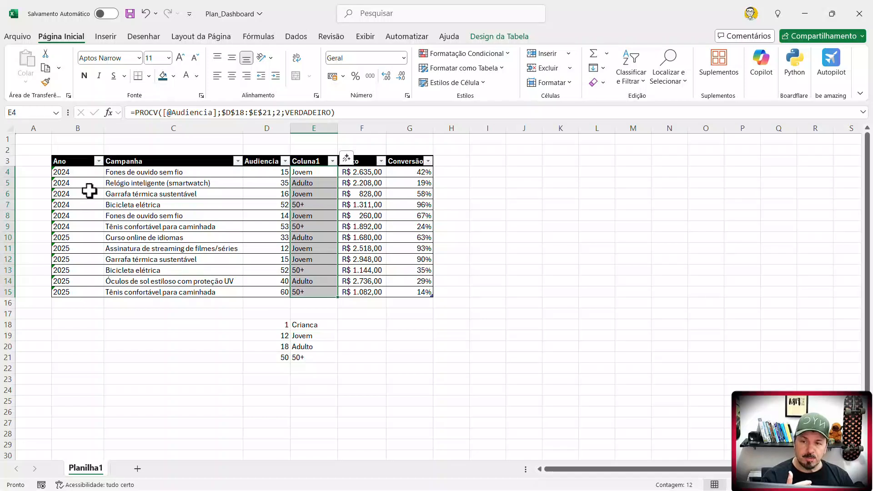
{"action": "left_click", "coordinate": [164, 172]}
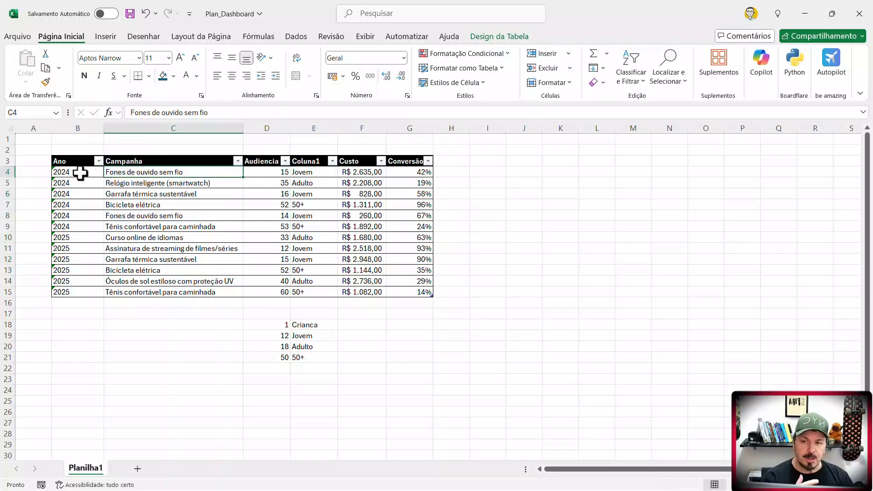
- Review the years in the Ano column, the age groups in Coluna1, and the table's full data range
{"action": "left_click_drag", "start_coordinate": [80, 173], "coordinate": [86, 293]}
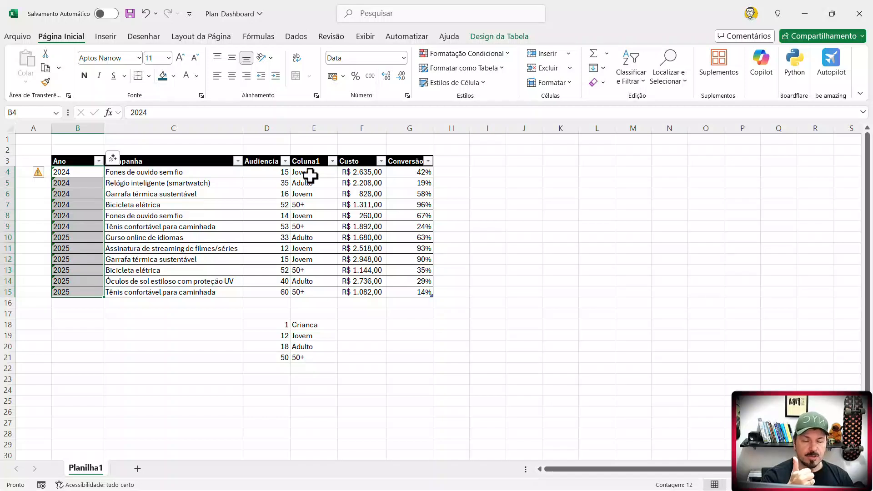
{"action": "left_click_drag", "start_coordinate": [310, 176], "coordinate": [310, 292]}
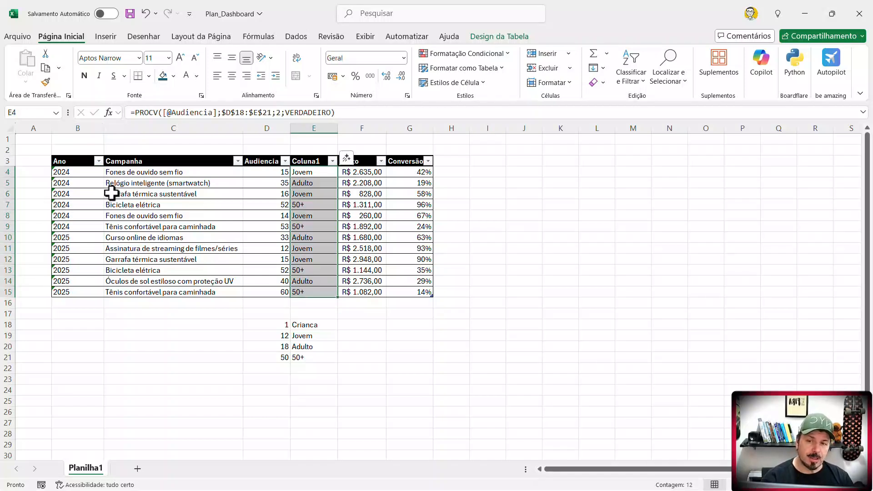
{"action": "left_click_drag", "start_coordinate": [74, 172], "coordinate": [417, 293]}
{"action": "left_click", "coordinate": [407, 314]}
- Replace the PROCV formulas in Coluna1, E4:E15, with their values by copying and pasting them in place as values
{"action": "left_click_drag", "start_coordinate": [324, 176], "coordinate": [323, 290]}
{"action": "key", "text": "ctrl+c"}
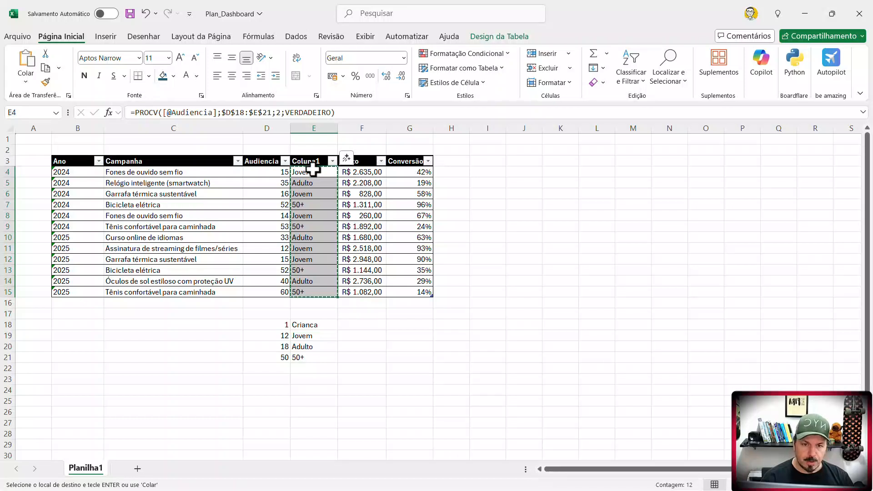
{"action": "right_click", "coordinate": [314, 172]}
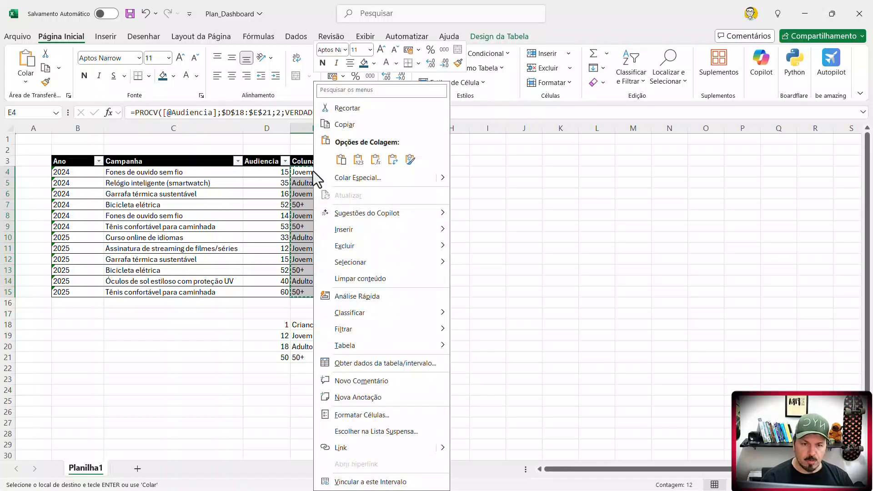
{"action": "left_click", "coordinate": [358, 160]}
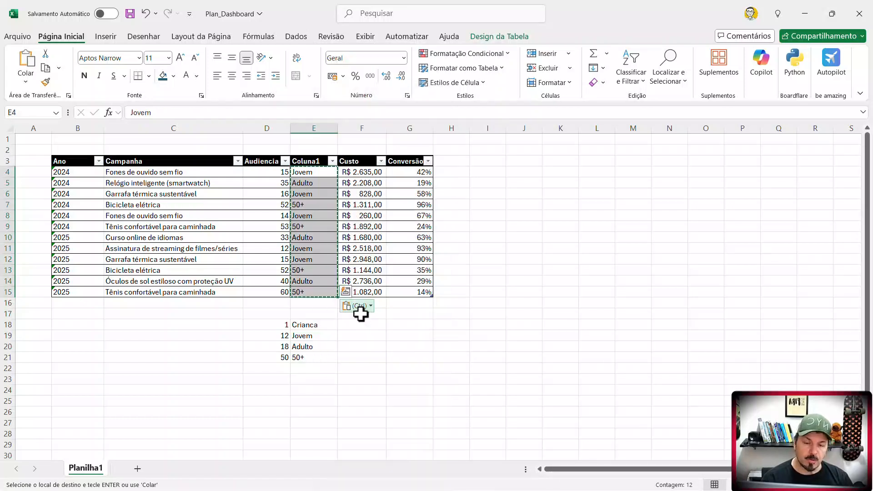
{"action": "left_click", "coordinate": [321, 304]}
{"action": "left_click_drag", "start_coordinate": [318, 291], "coordinate": [320, 173]}
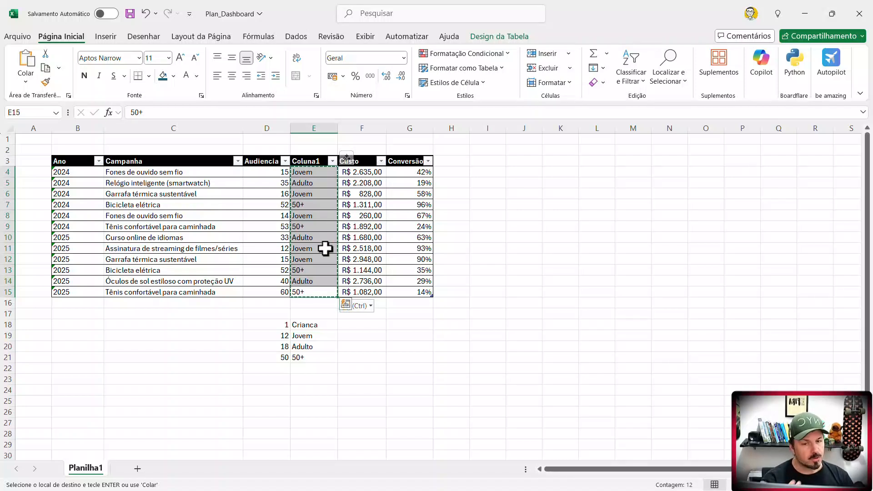
- Delete the whole numeric Audiencia column D and clear the leftover age-group labels in D18:D21 below the table
{"action": "left_click", "coordinate": [275, 130]}
{"action": "left_click", "coordinate": [267, 165]}
{"action": "double_click", "coordinate": [267, 166]}
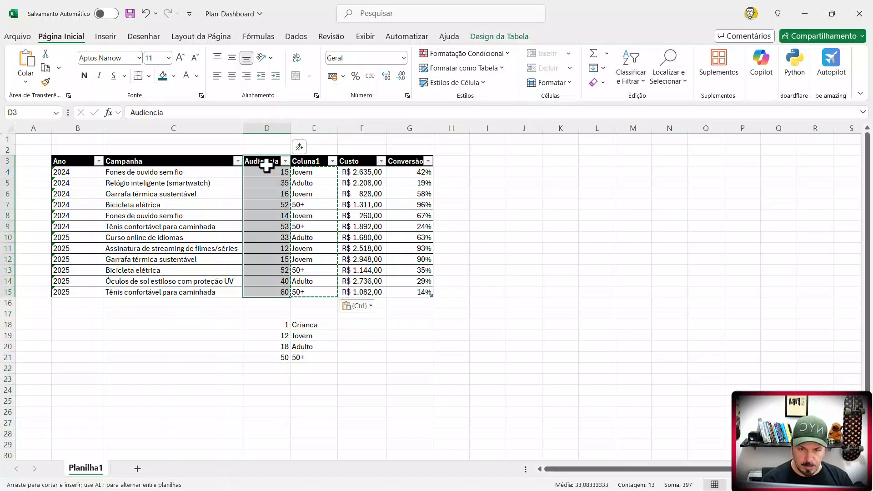
{"action": "double_click", "coordinate": [266, 166]}
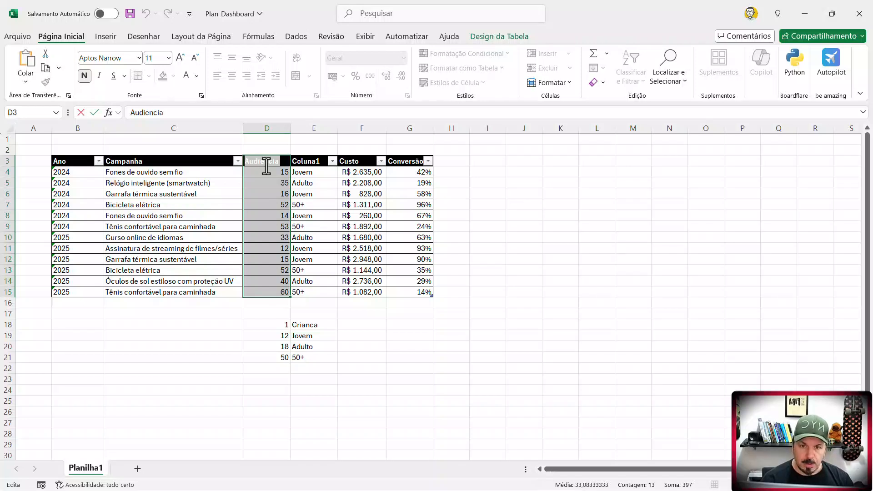
{"action": "left_click", "coordinate": [285, 118]}
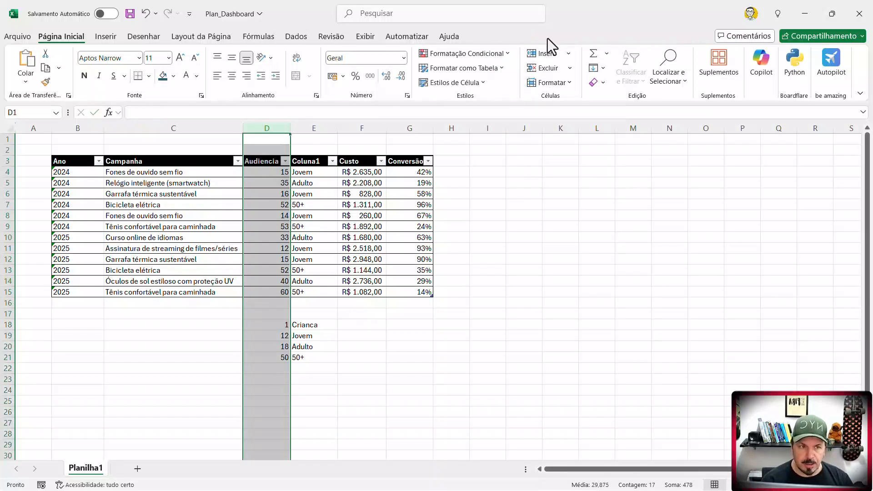
{"action": "left_click", "coordinate": [546, 68]}
{"action": "left_click_drag", "start_coordinate": [272, 325], "coordinate": [276, 356]}
{"action": "key", "text": "Delete"}
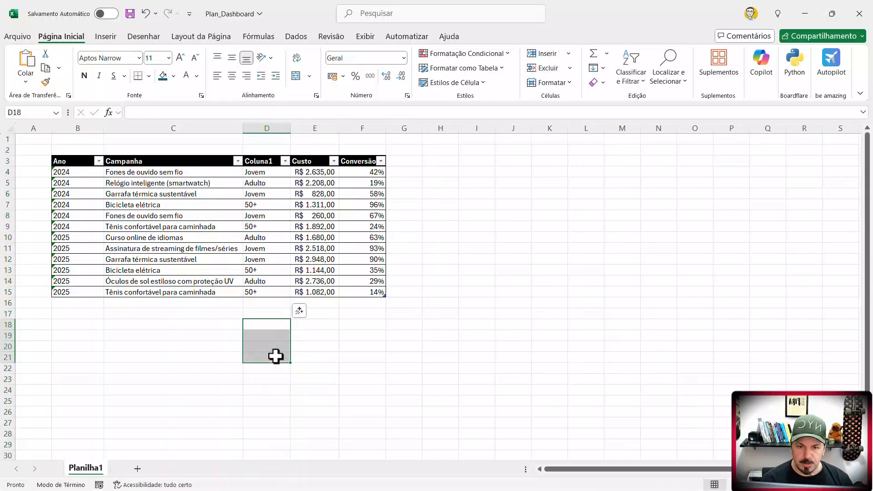
- Rename the Coluna1 header in D3 as Audiencia
{"action": "double_click", "coordinate": [267, 162]}
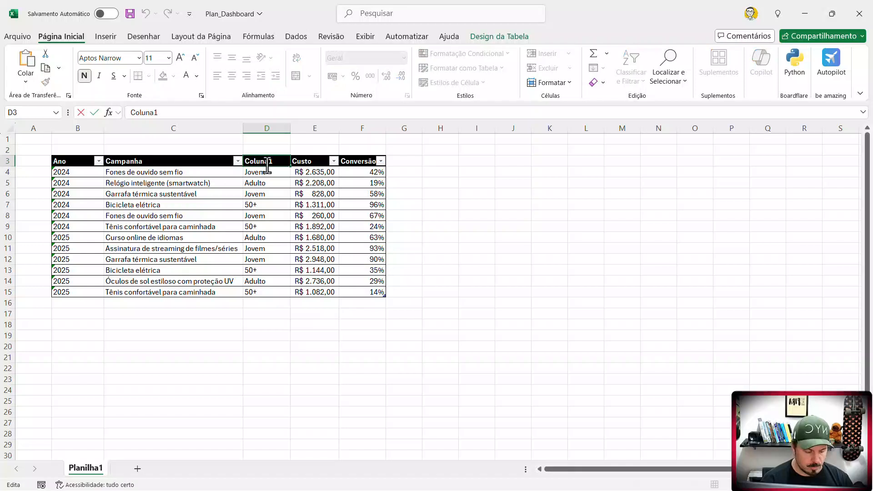
{"action": "type", "text": "Audiencia"}
{"action": "left_click", "coordinate": [320, 351]}
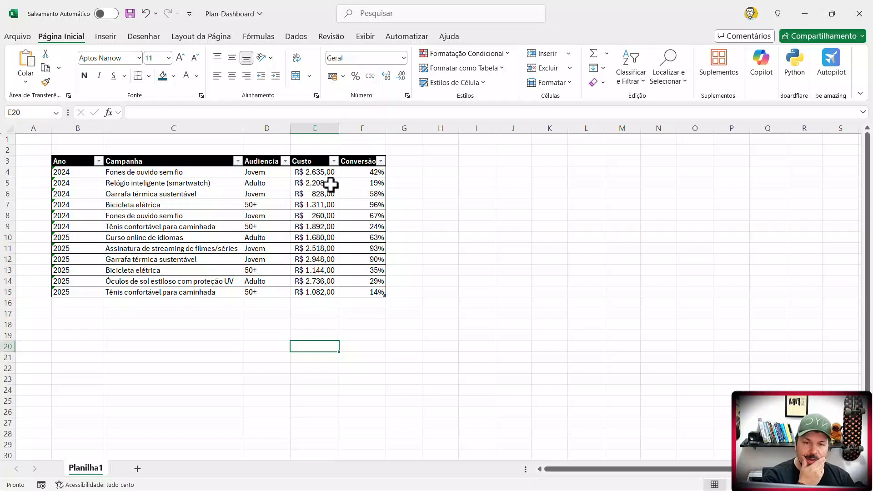
- Review the cleaned table's Custo, Ano, Campanha, Audiencia and Conversão columns as the dashboard's data base
{"action": "left_click_drag", "start_coordinate": [329, 173], "coordinate": [314, 259]}
{"action": "left_click_drag", "start_coordinate": [91, 171], "coordinate": [85, 217]}
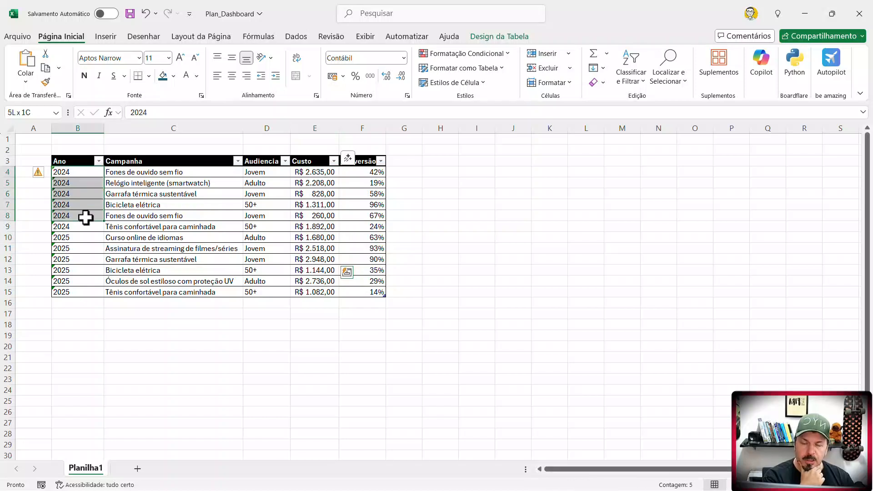
{"action": "left_click_drag", "start_coordinate": [179, 173], "coordinate": [183, 217]}
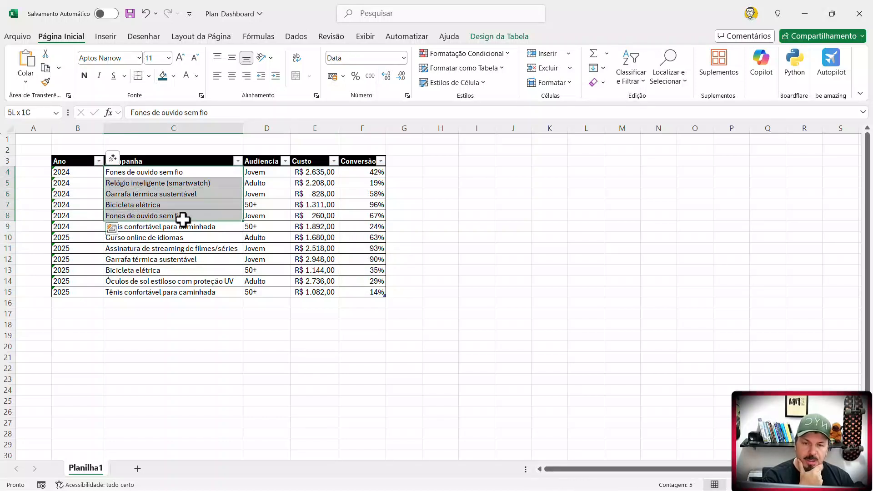
{"action": "left_click_drag", "start_coordinate": [268, 174], "coordinate": [269, 228]}
{"action": "left_click", "coordinate": [267, 257]}
{"action": "left_click_drag", "start_coordinate": [263, 170], "coordinate": [263, 230]}
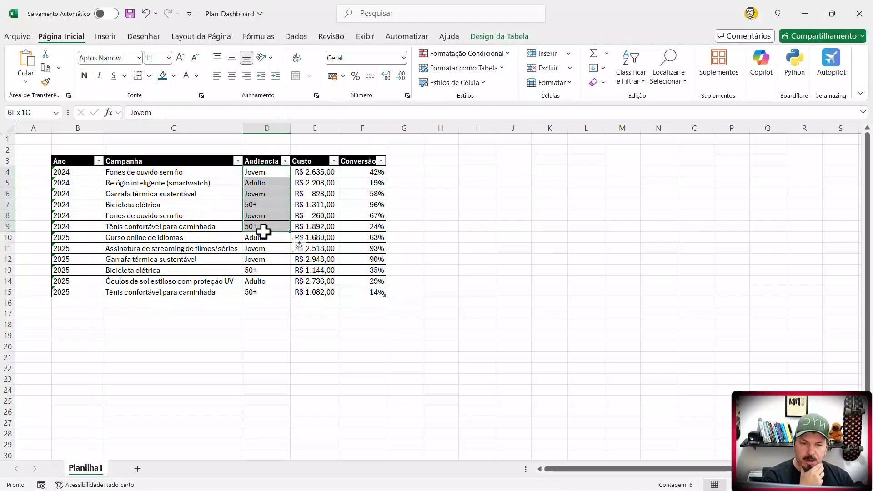
{"action": "left_click_drag", "start_coordinate": [361, 171], "coordinate": [360, 246]}
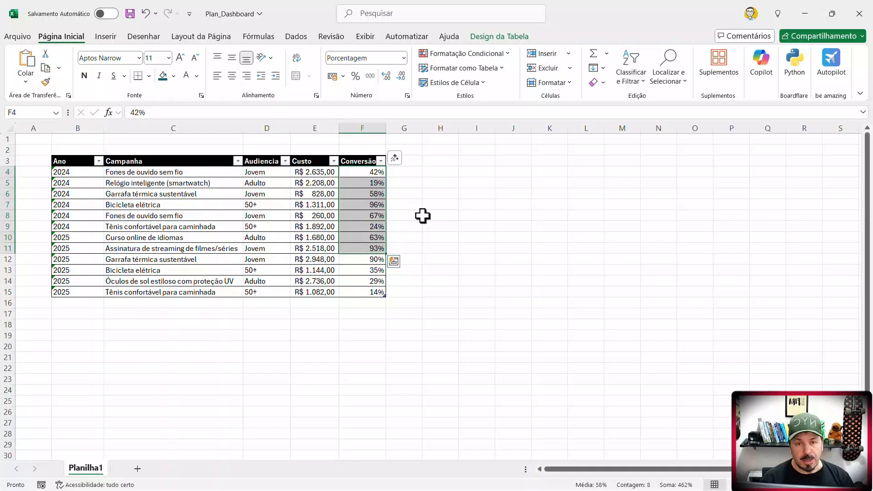